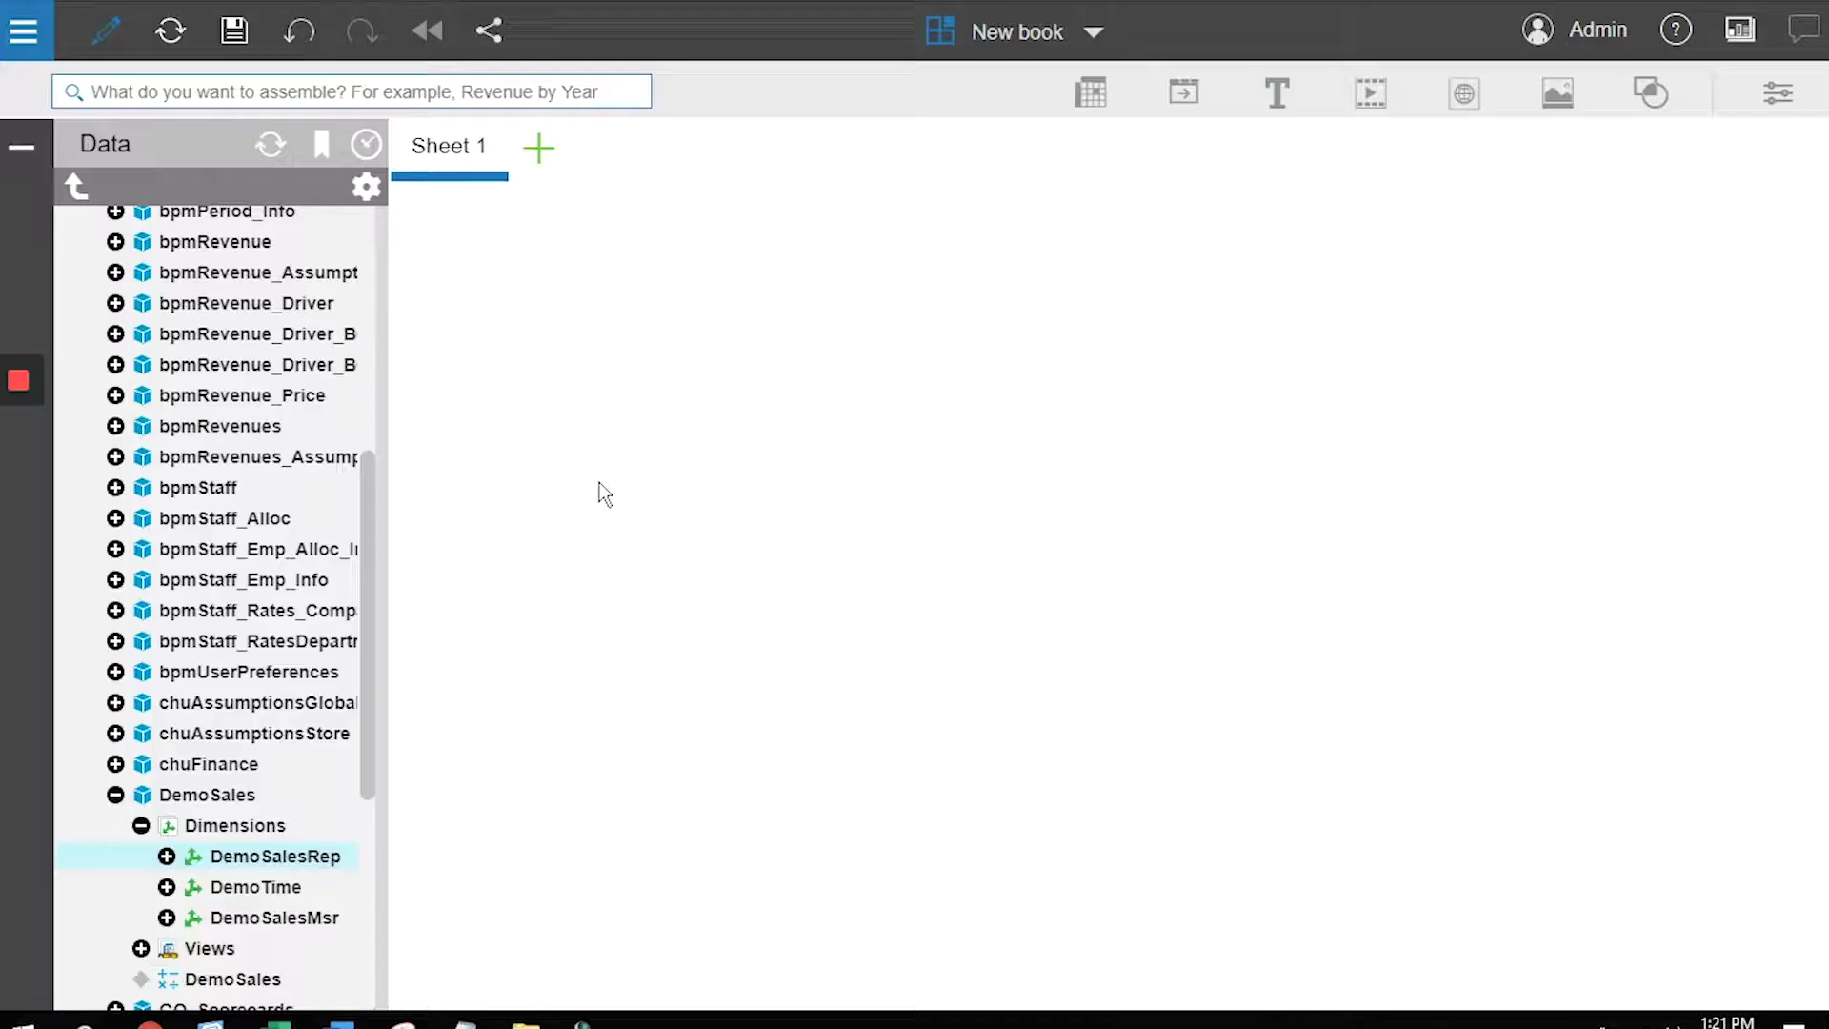
Step: Add a new DemoSales view of monthly Sales and Commission, move it lower and enlarge it through Q4 2019
right_click(216, 801)
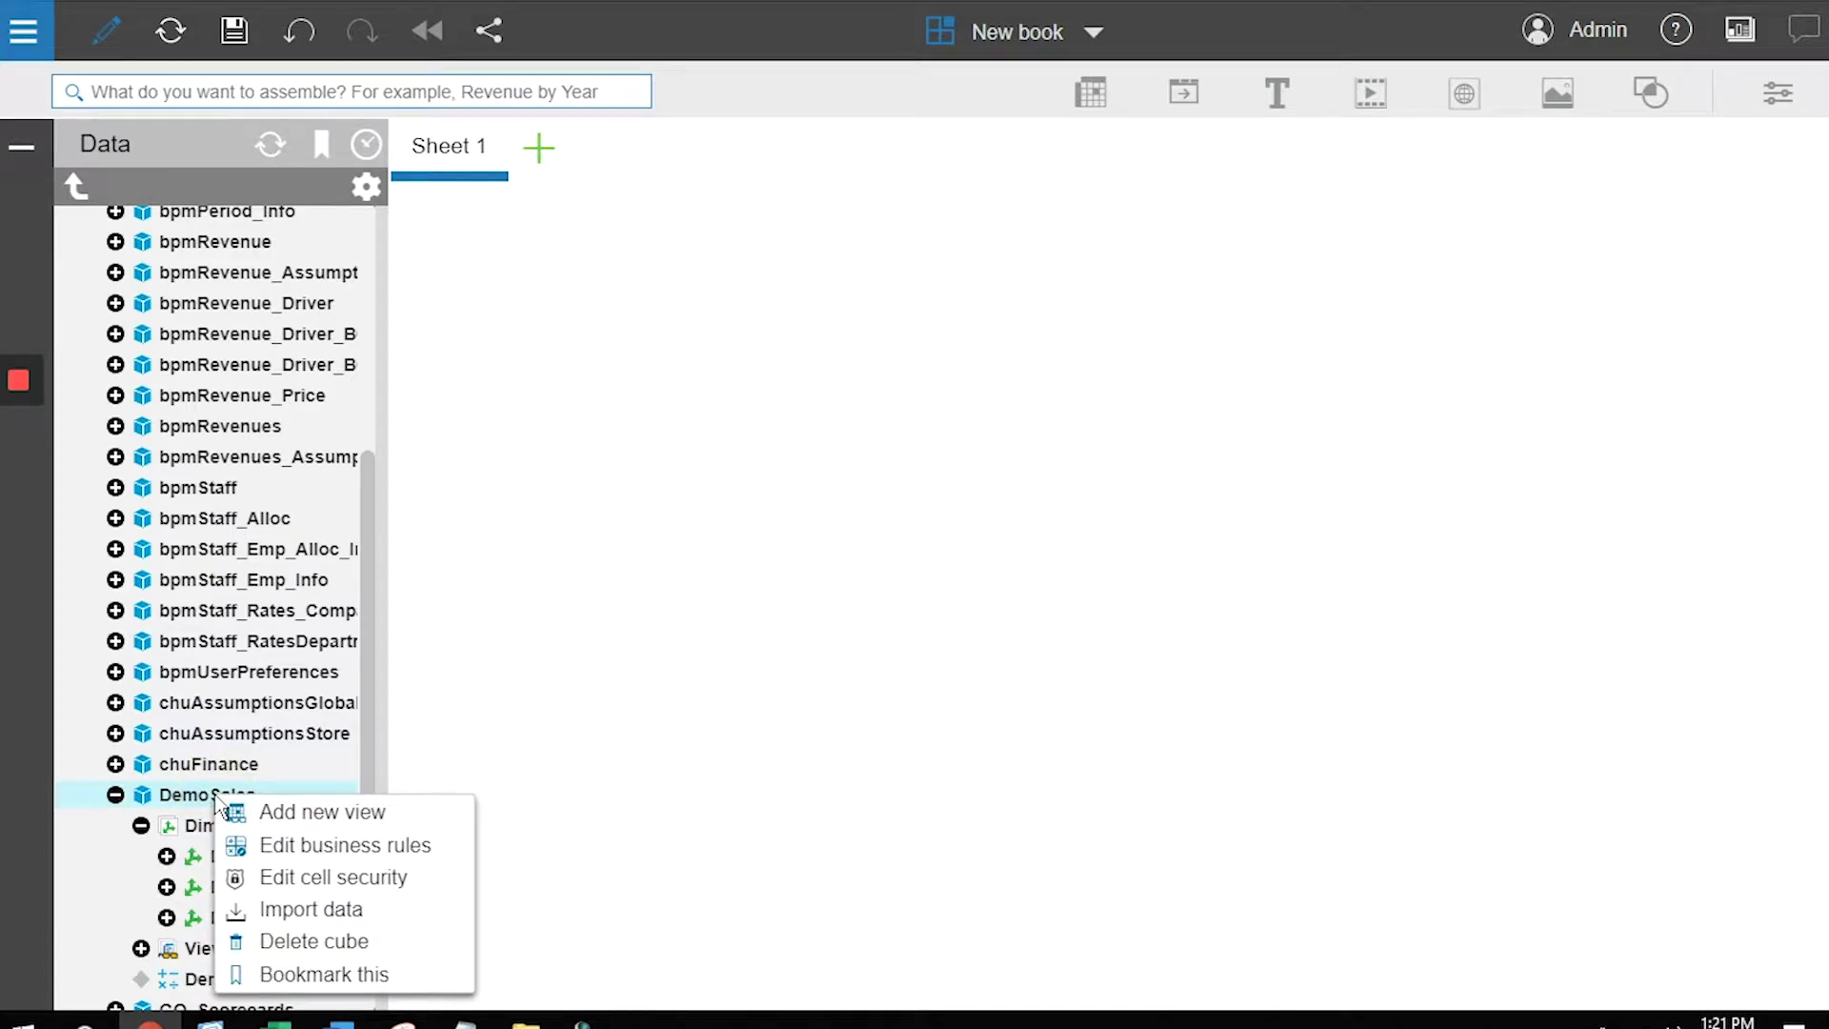
click(314, 816)
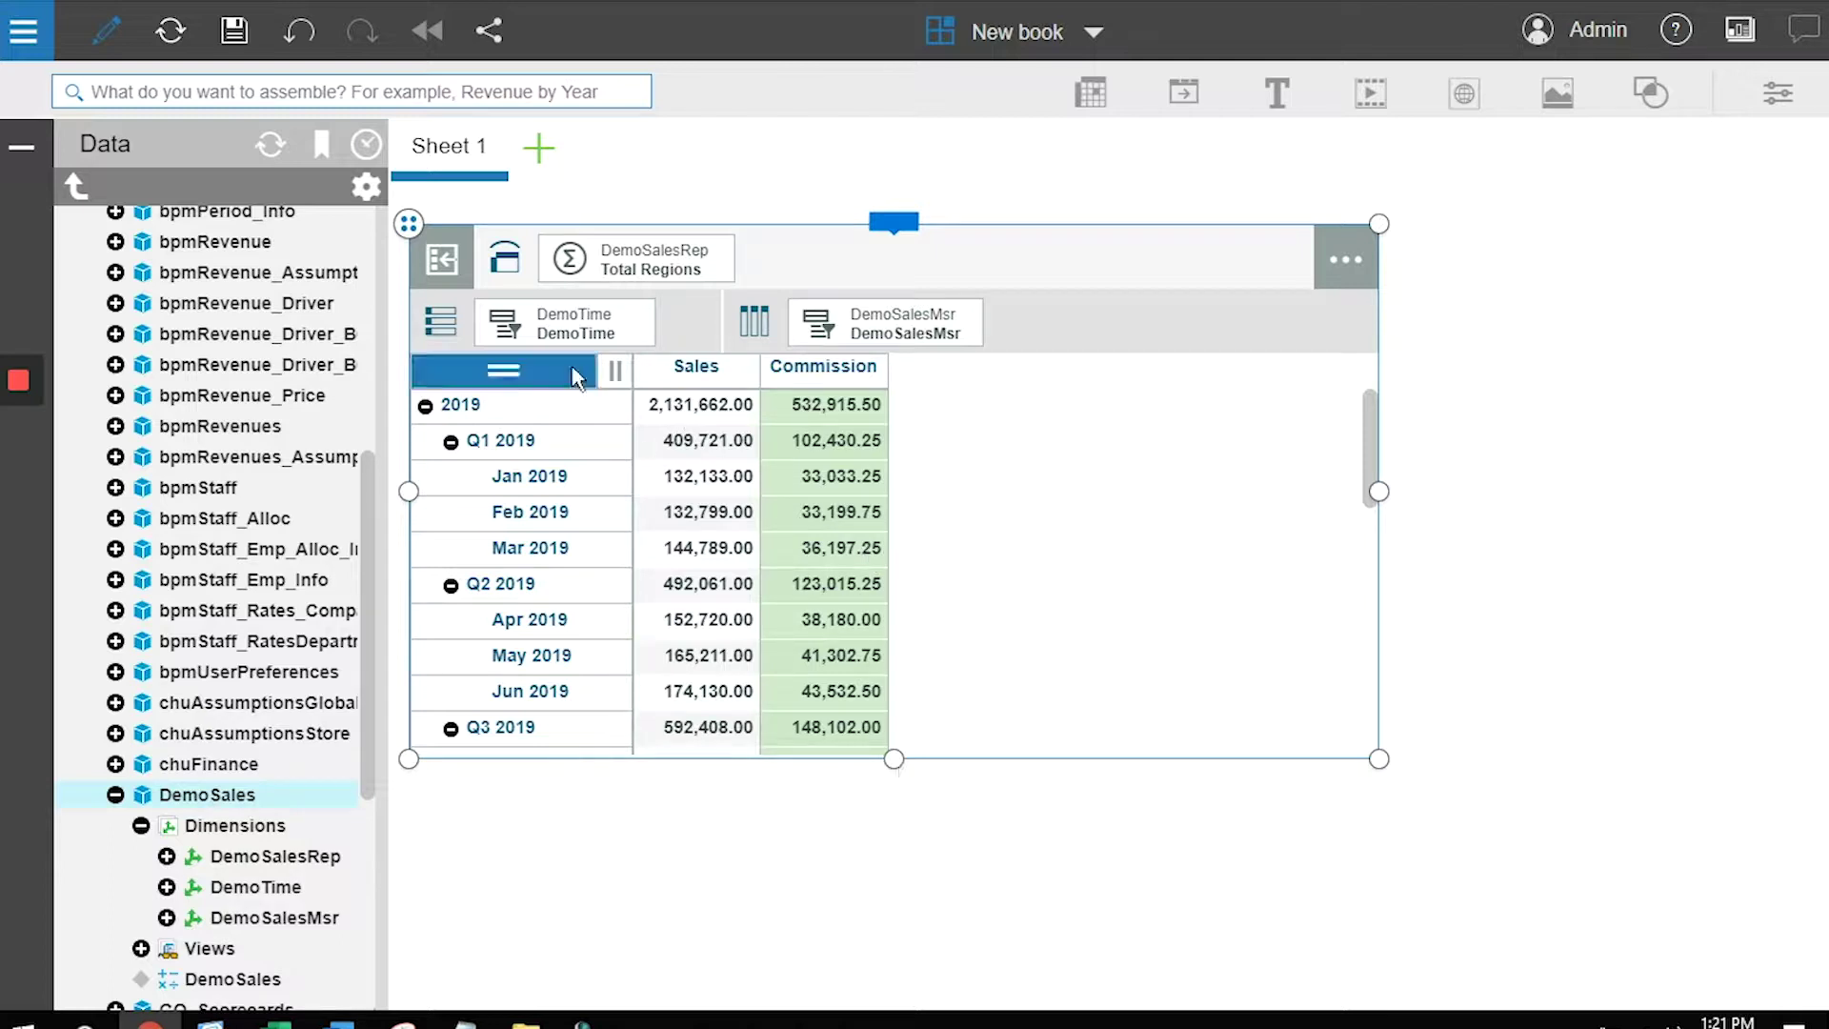
drag(409, 222, 414, 272)
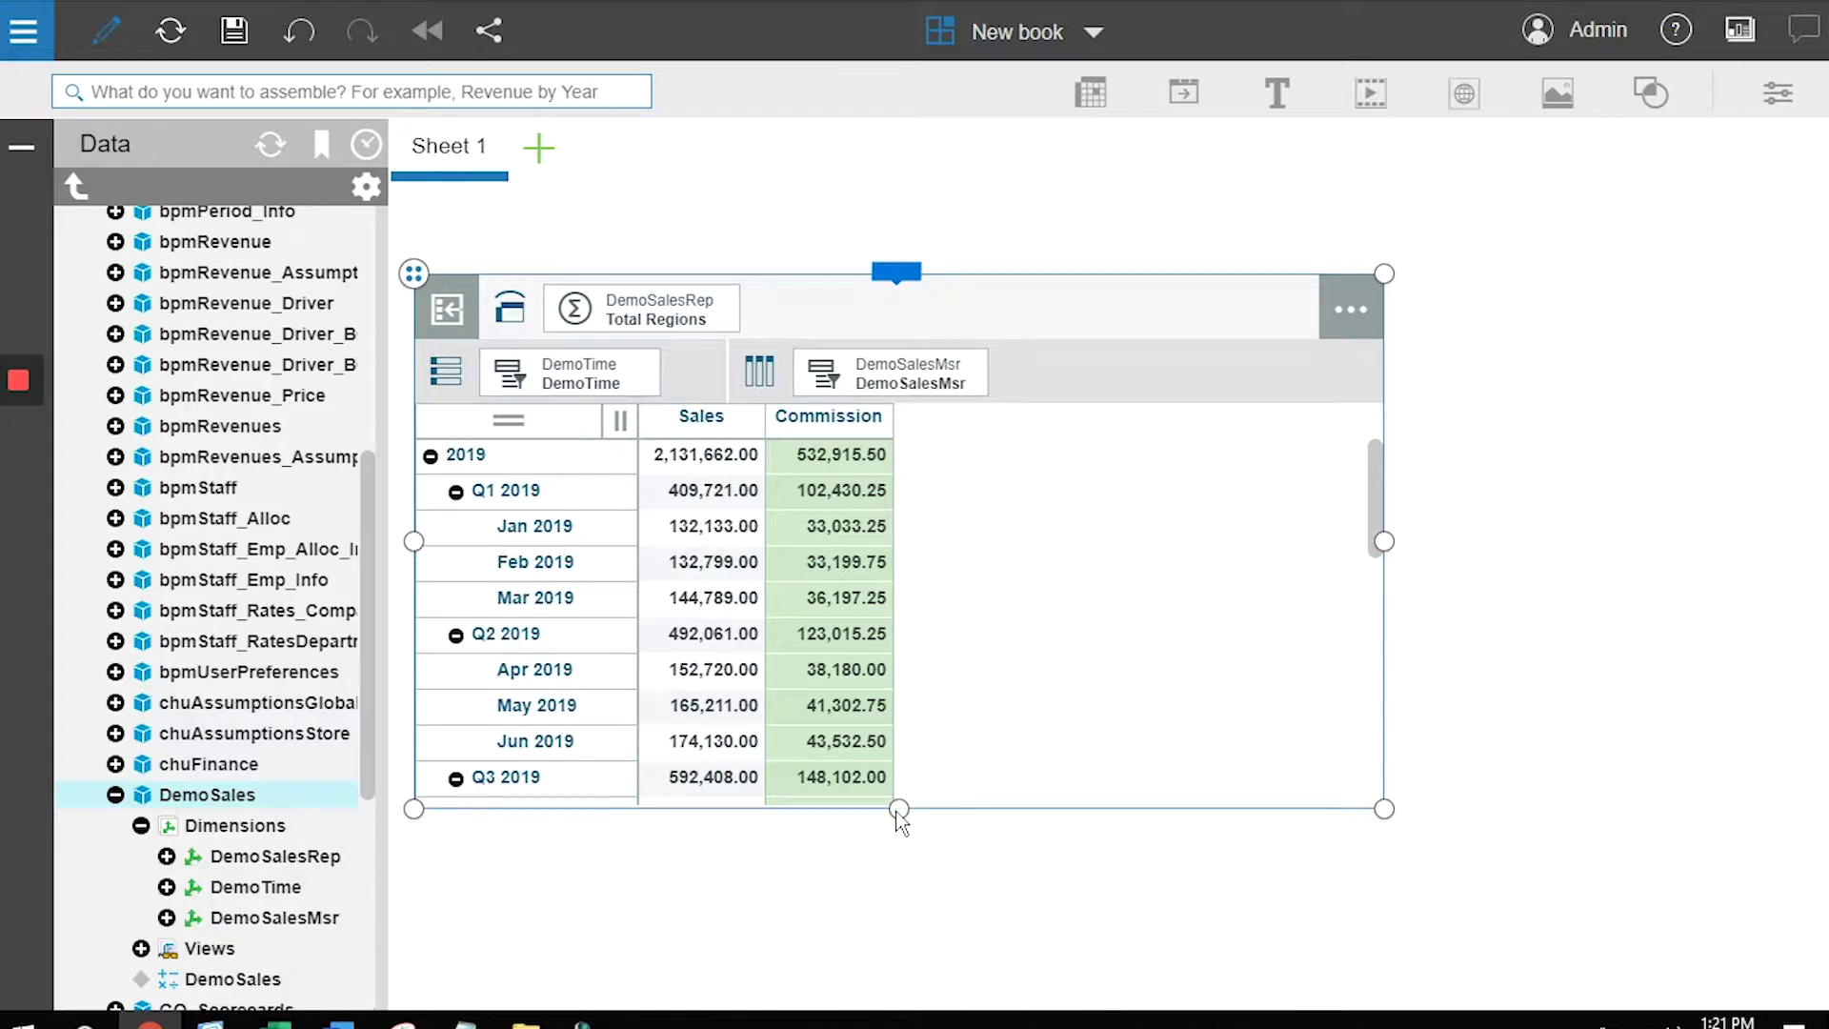
drag(898, 810, 899, 943)
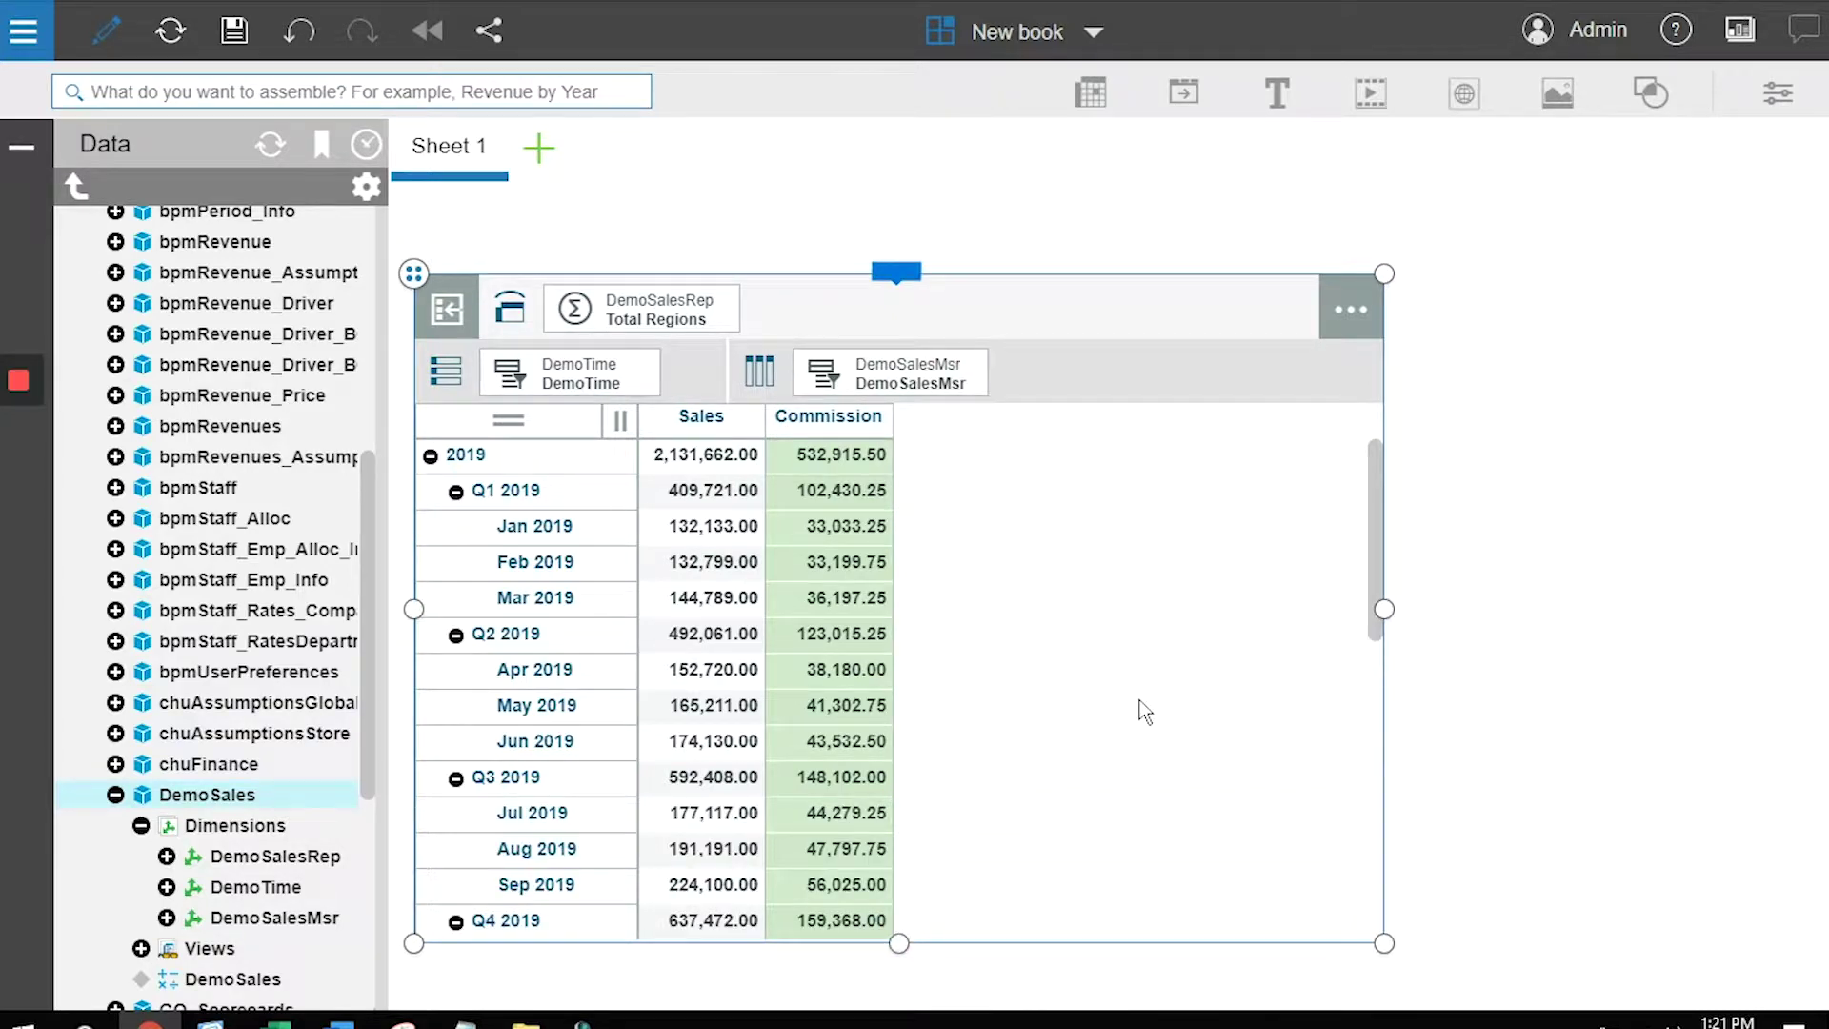
mouse_move(434, 461)
mouse_down()
mouse_move(471, 526)
mouse_move(456, 490)
mouse_up()
Step: Collapse the months under Q1–Q4 of 2019 and 2020, then shrink the grid widget to fit
click(456, 490)
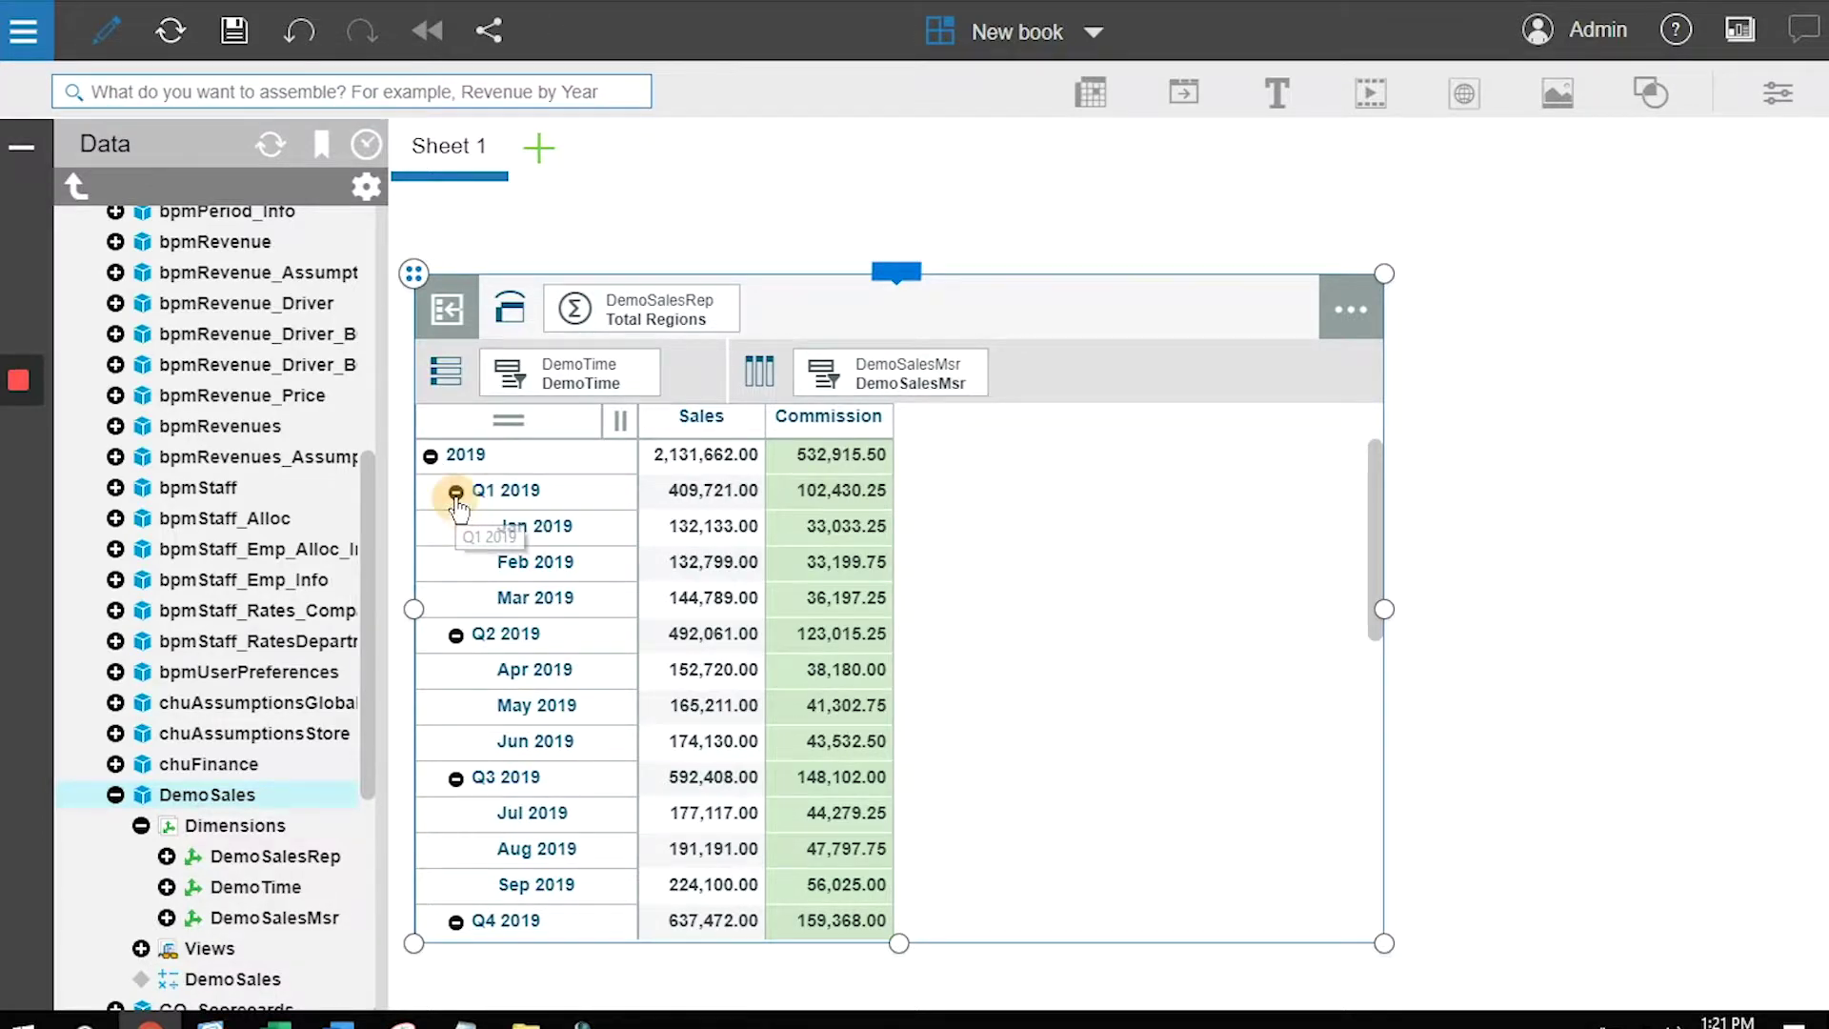
click(455, 527)
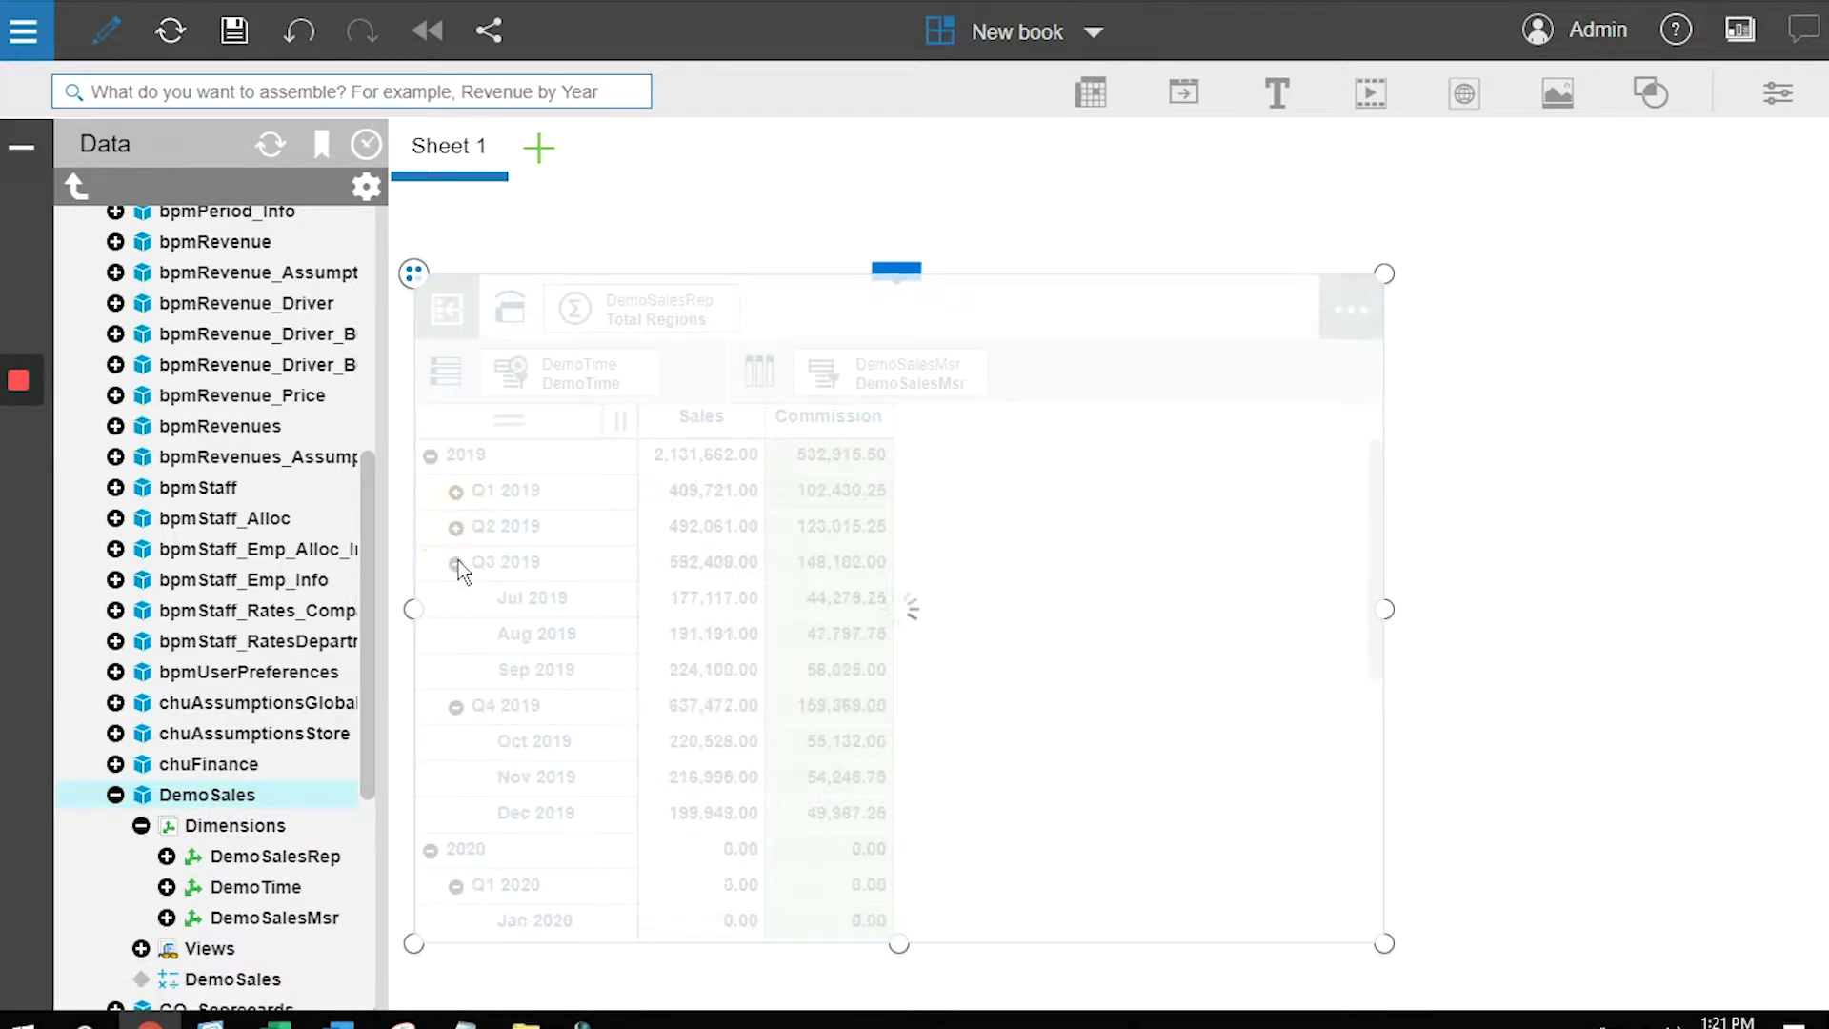
click(455, 562)
click(455, 598)
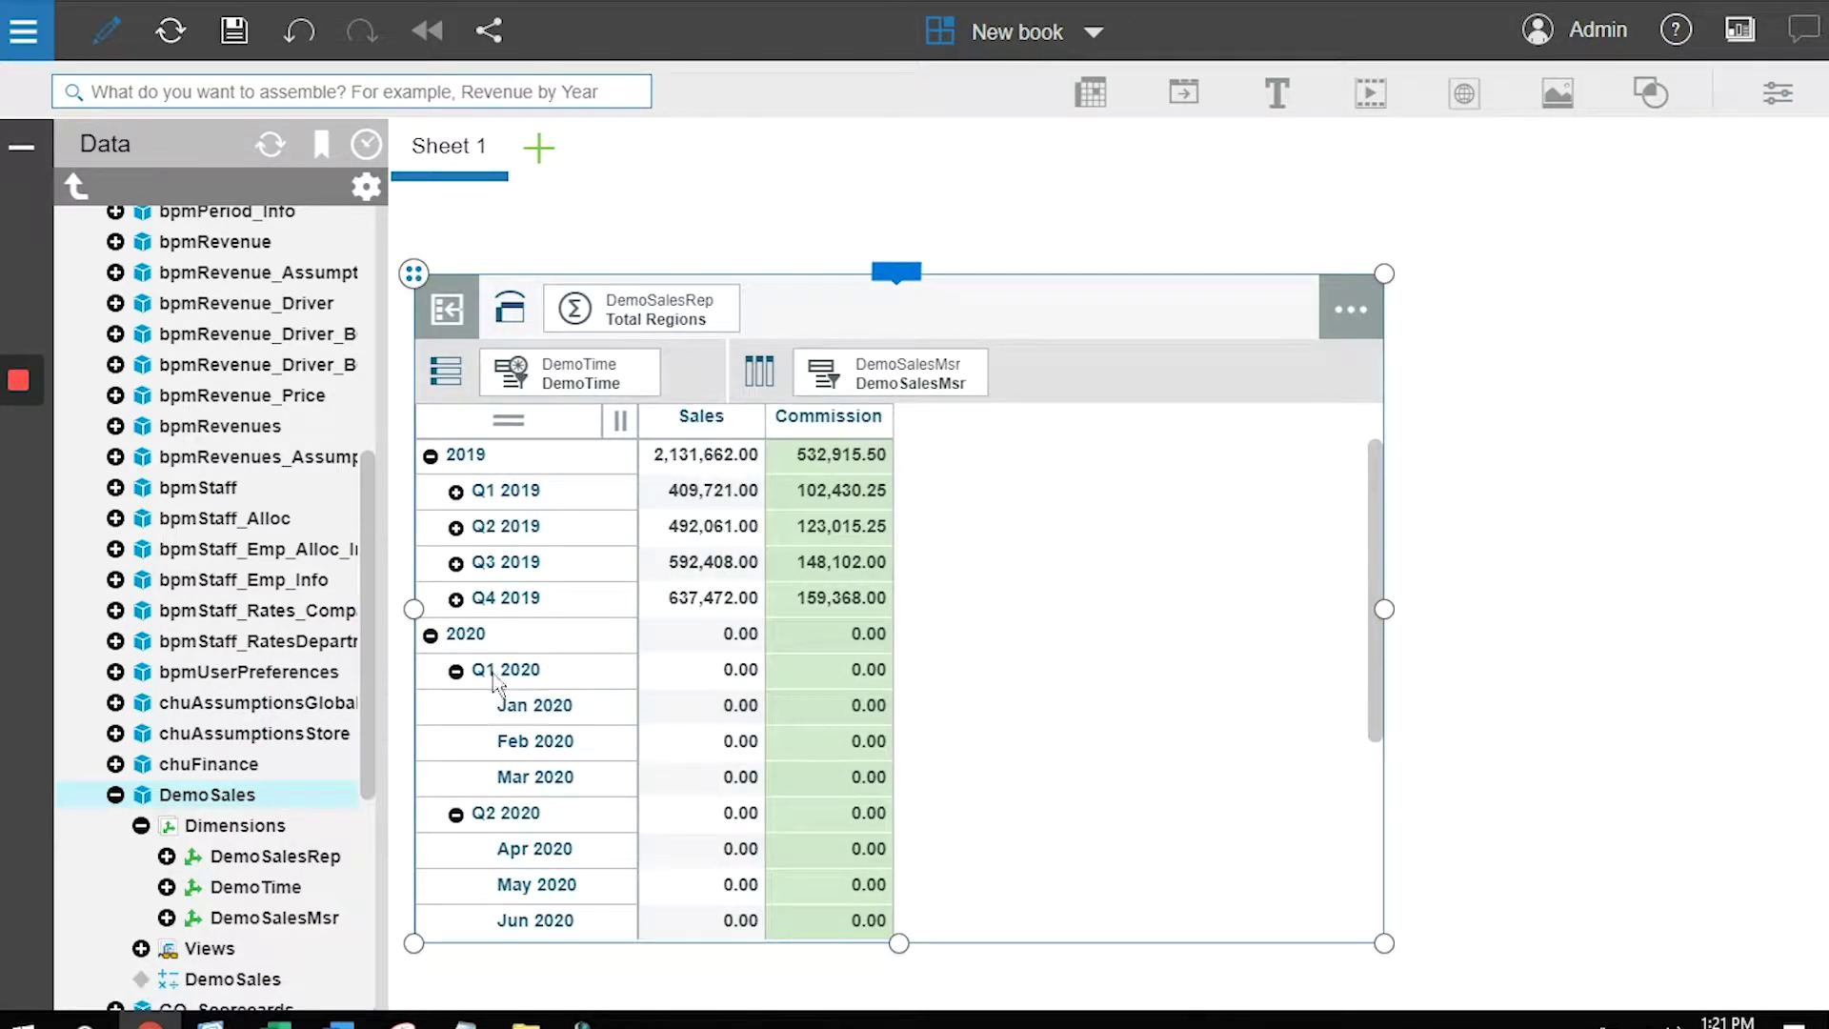
click(455, 669)
click(457, 705)
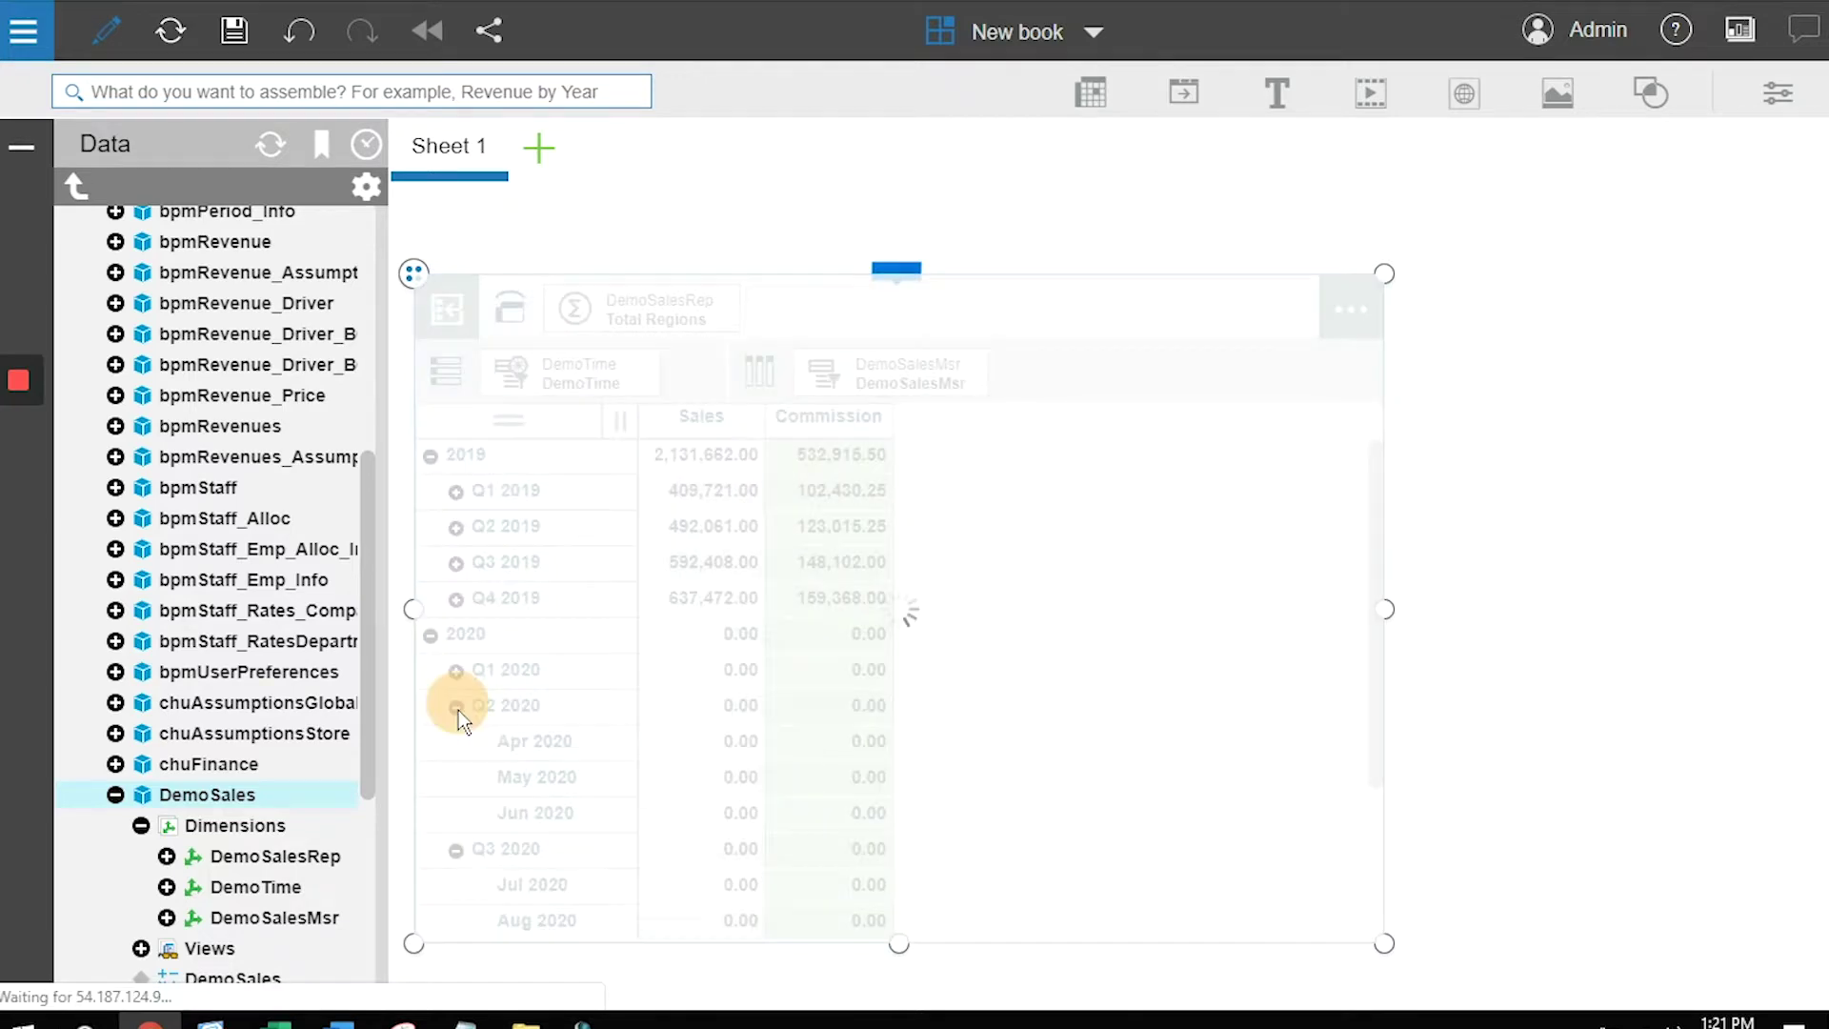
click(455, 741)
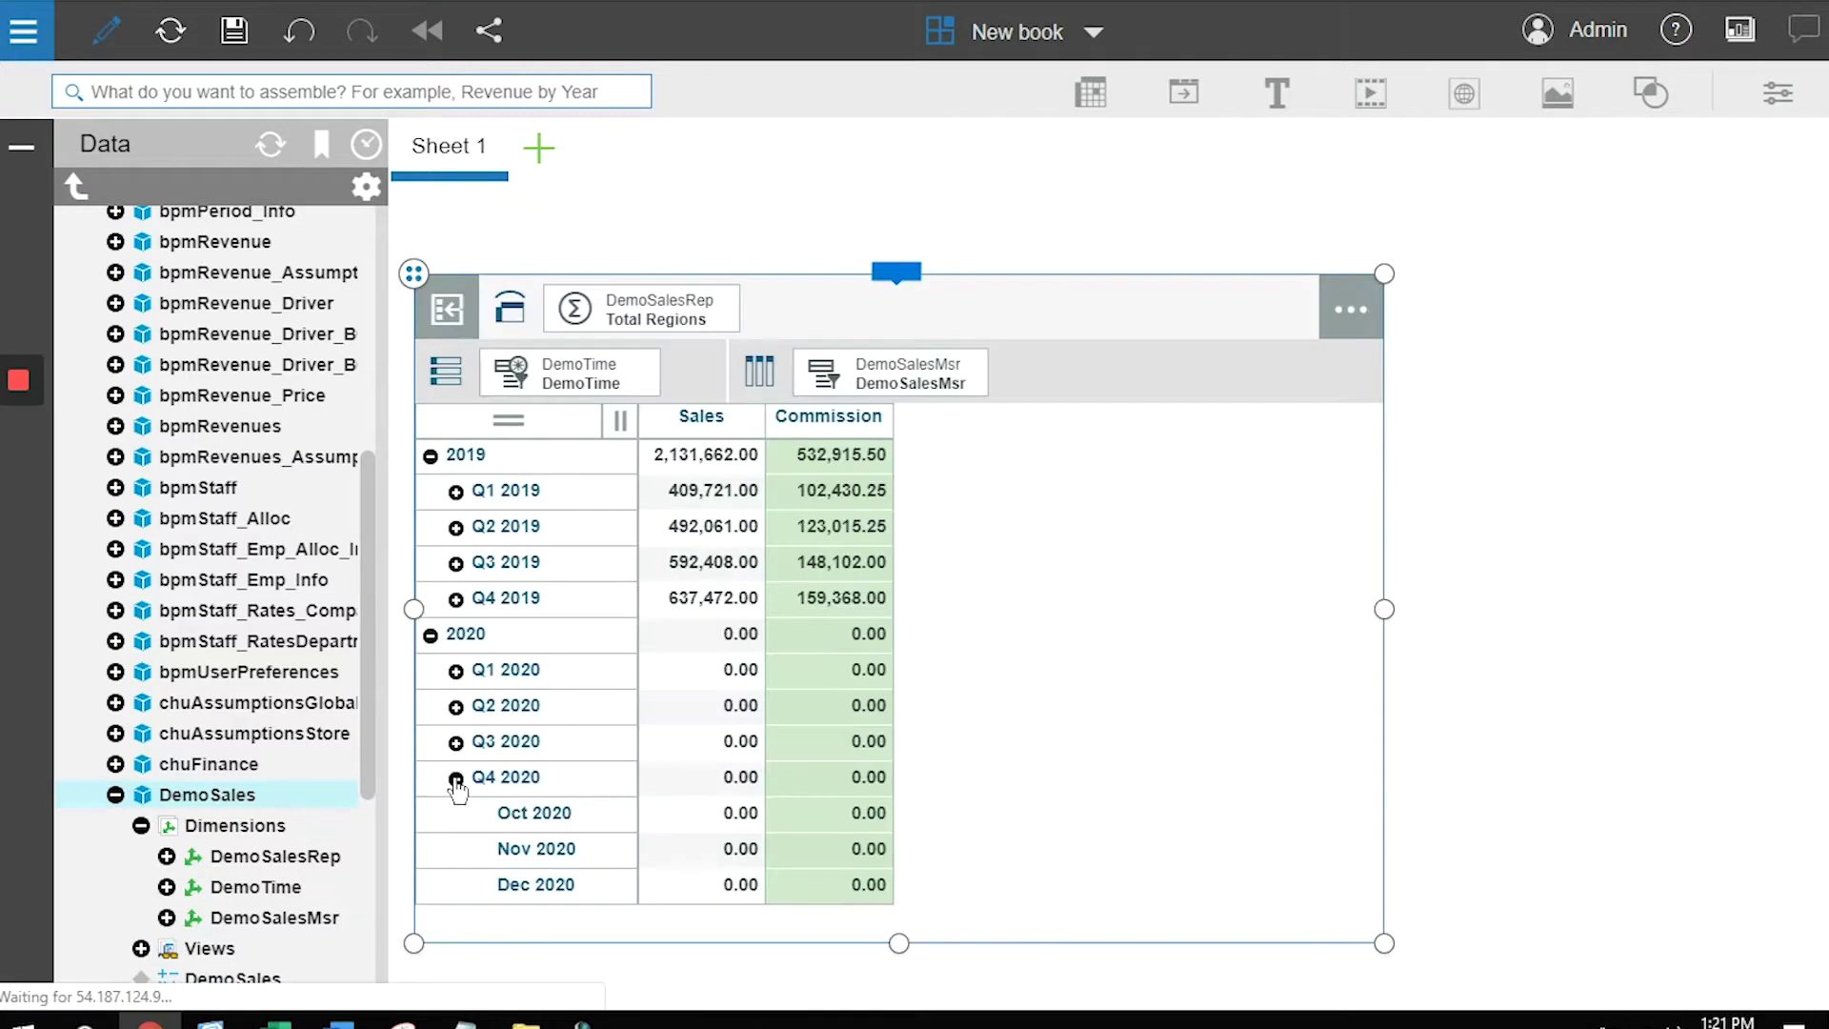
click(456, 777)
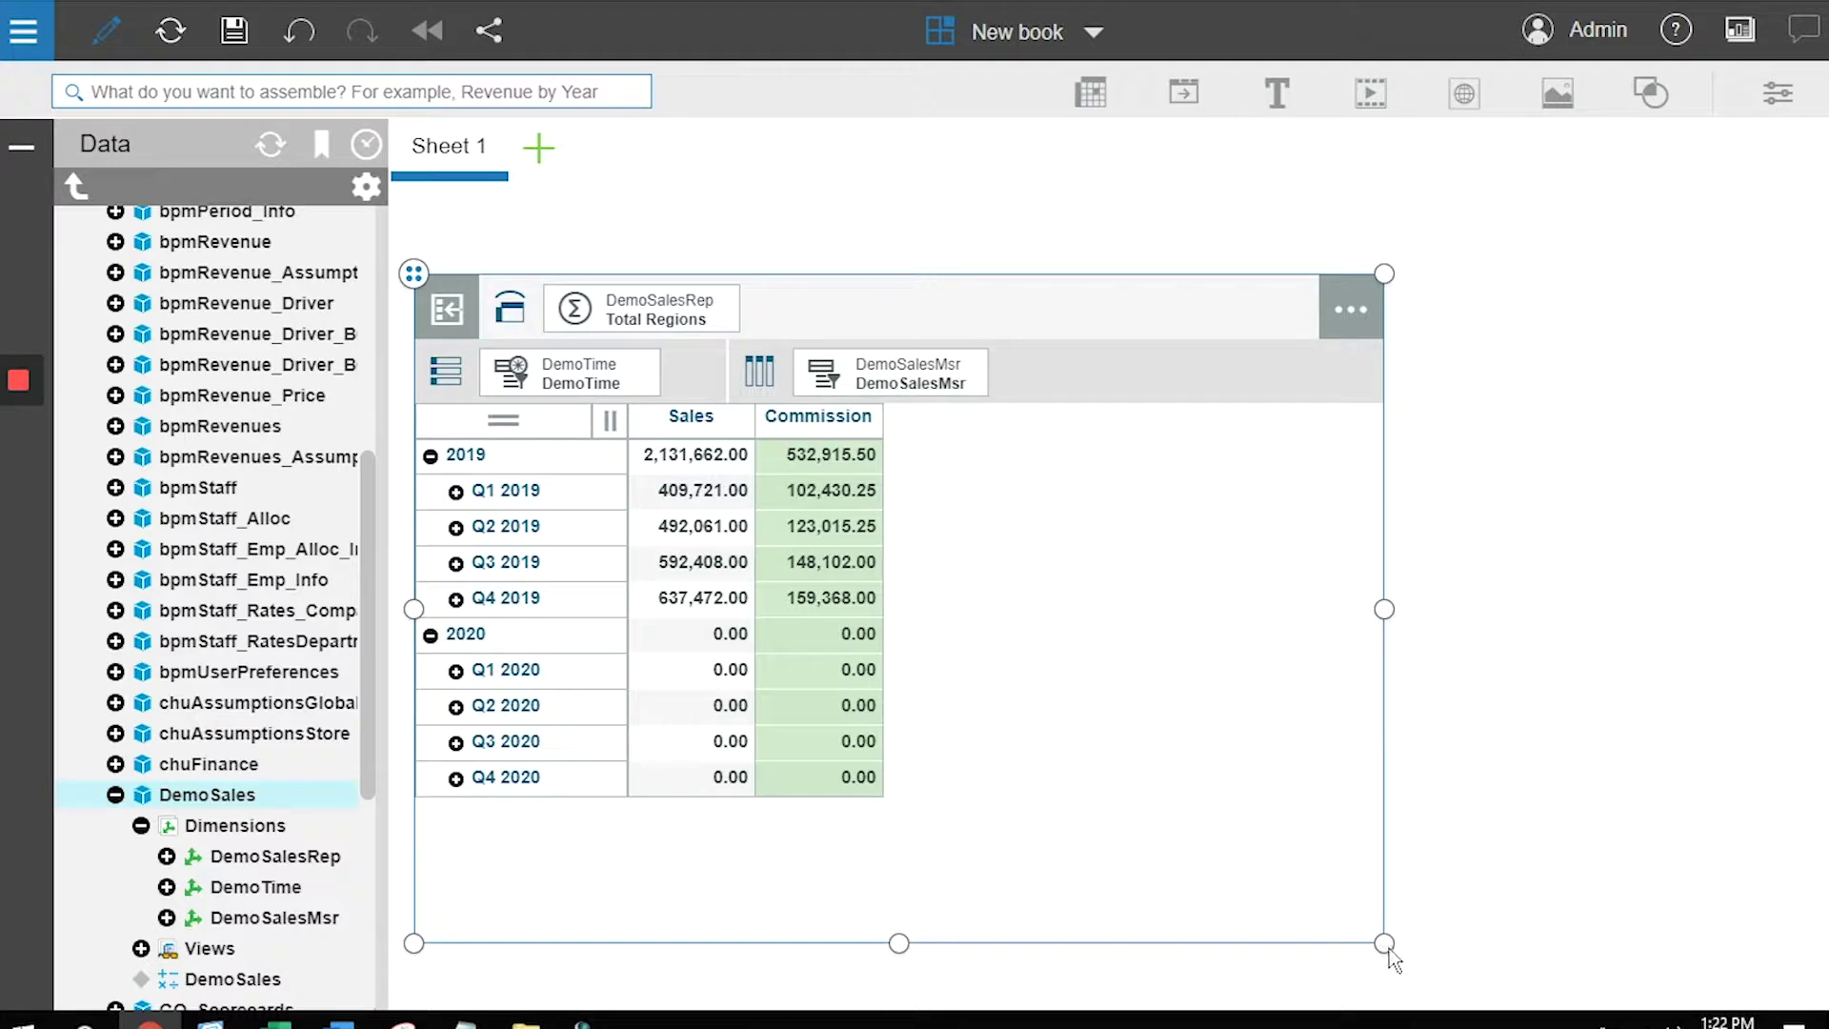
drag(1389, 947, 929, 859)
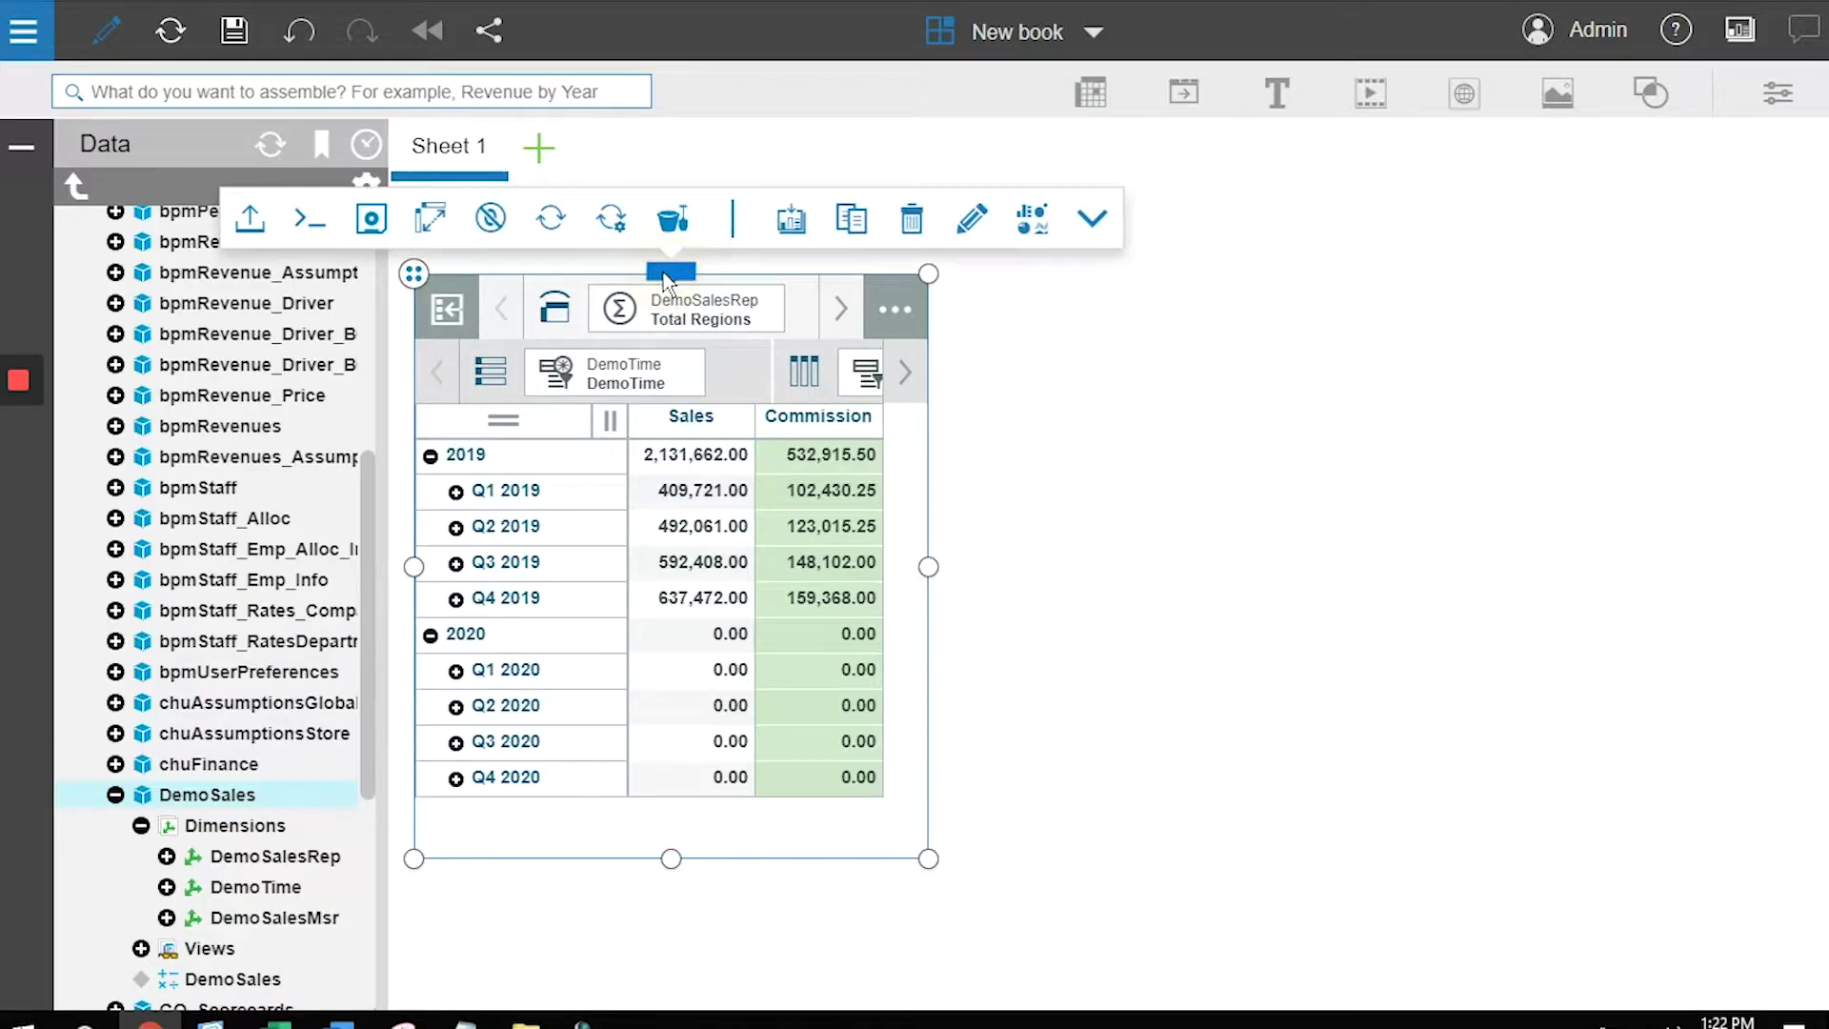
Step: Duplicate the quarterly Sales/Commission grid and place the copy to the right of the original
click(873, 237)
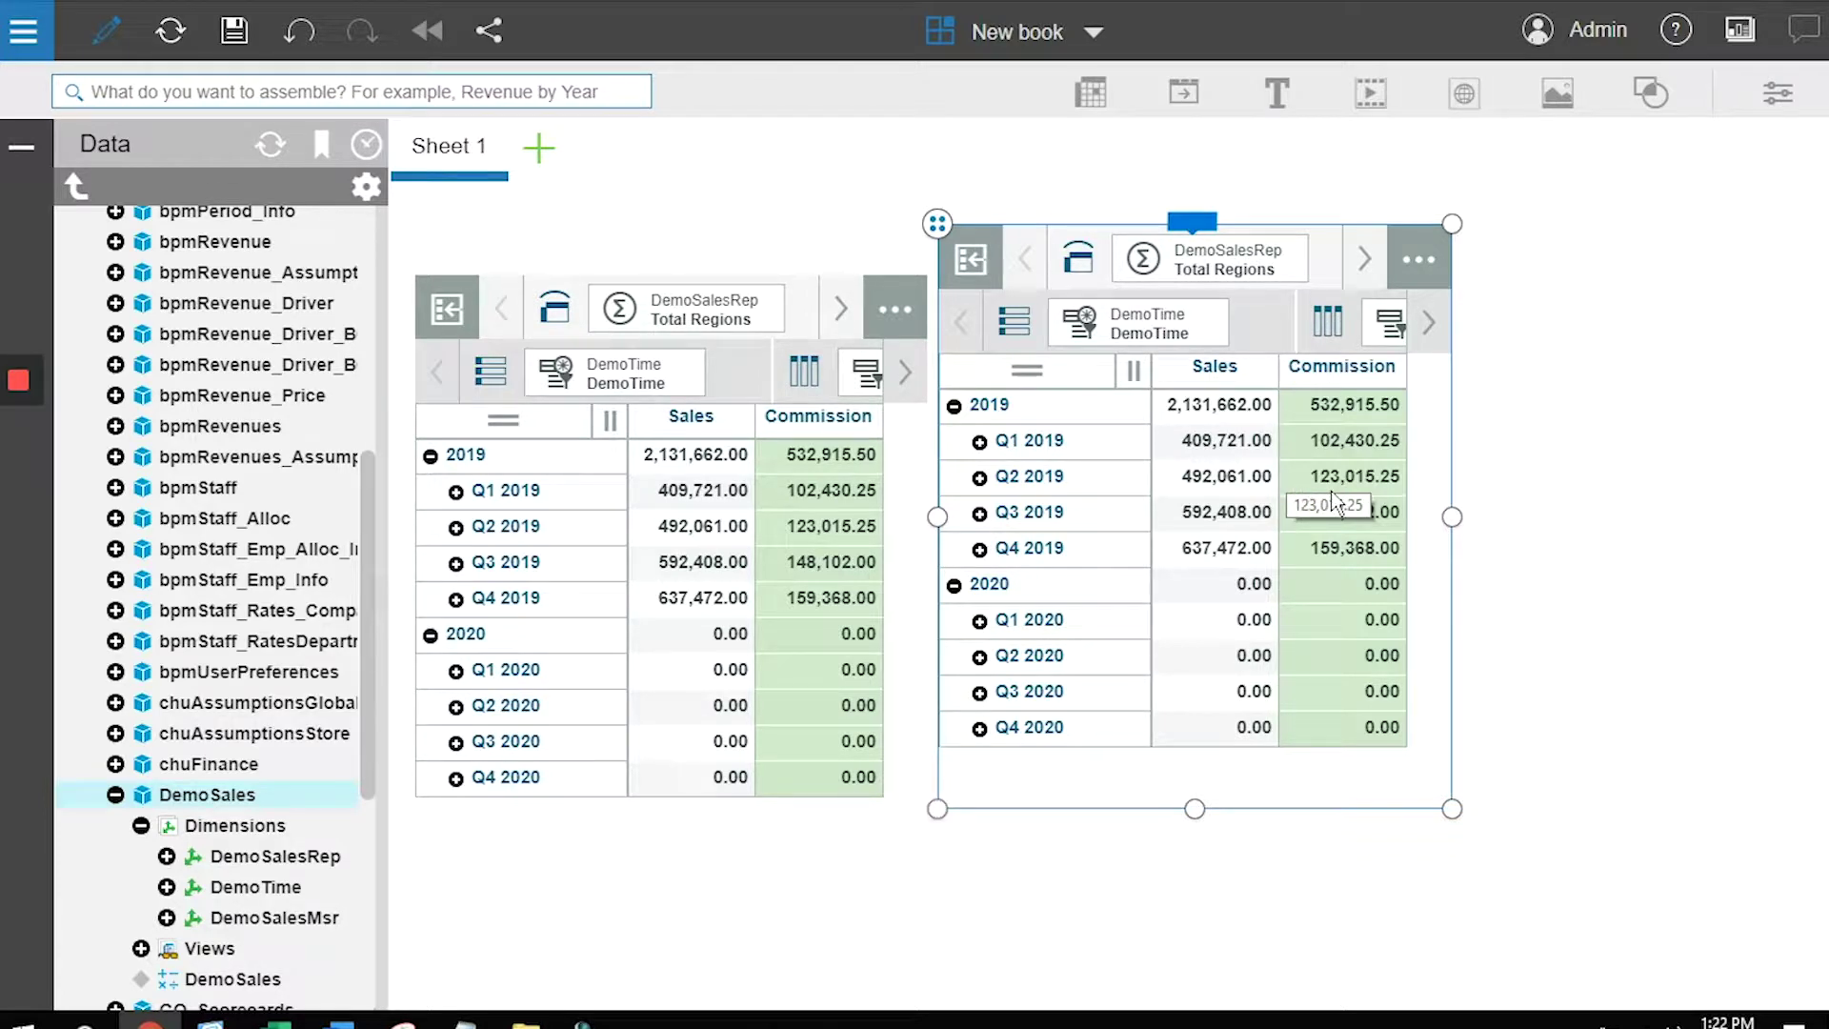
click(1196, 224)
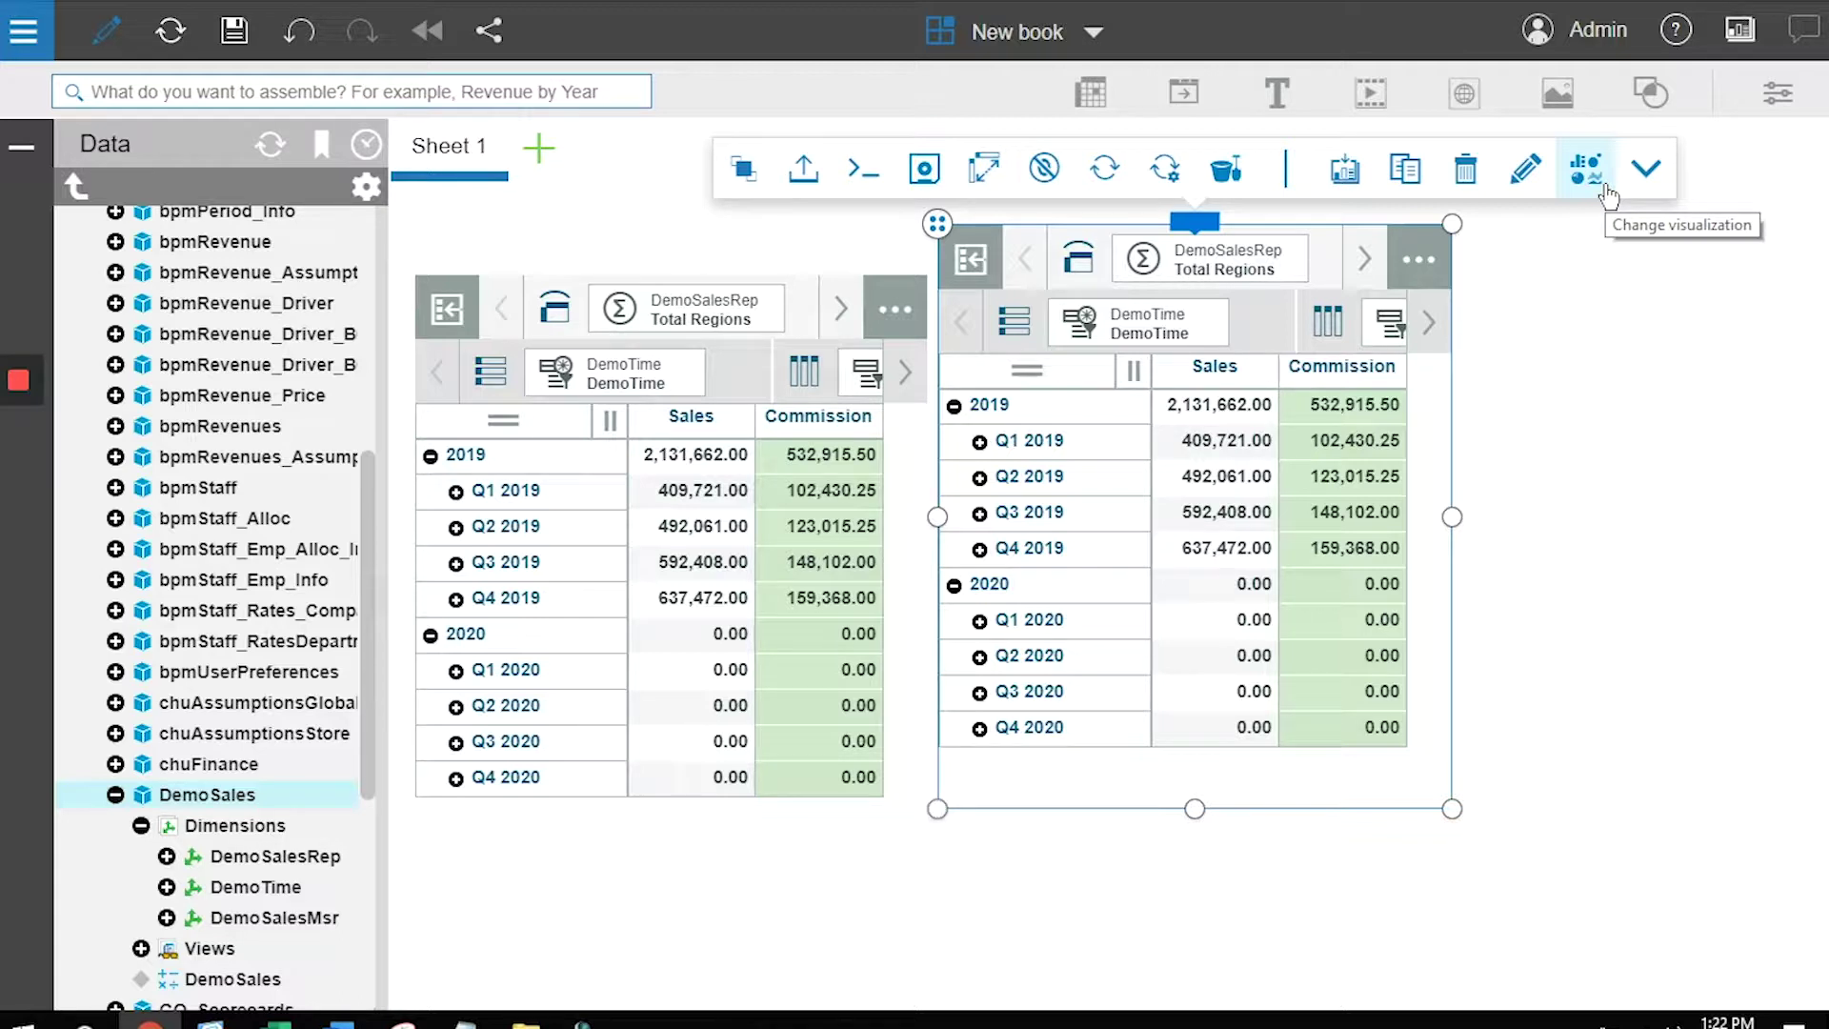
Step: Change the copied grid to a Line visualization and widen it across the sheet
click(1588, 183)
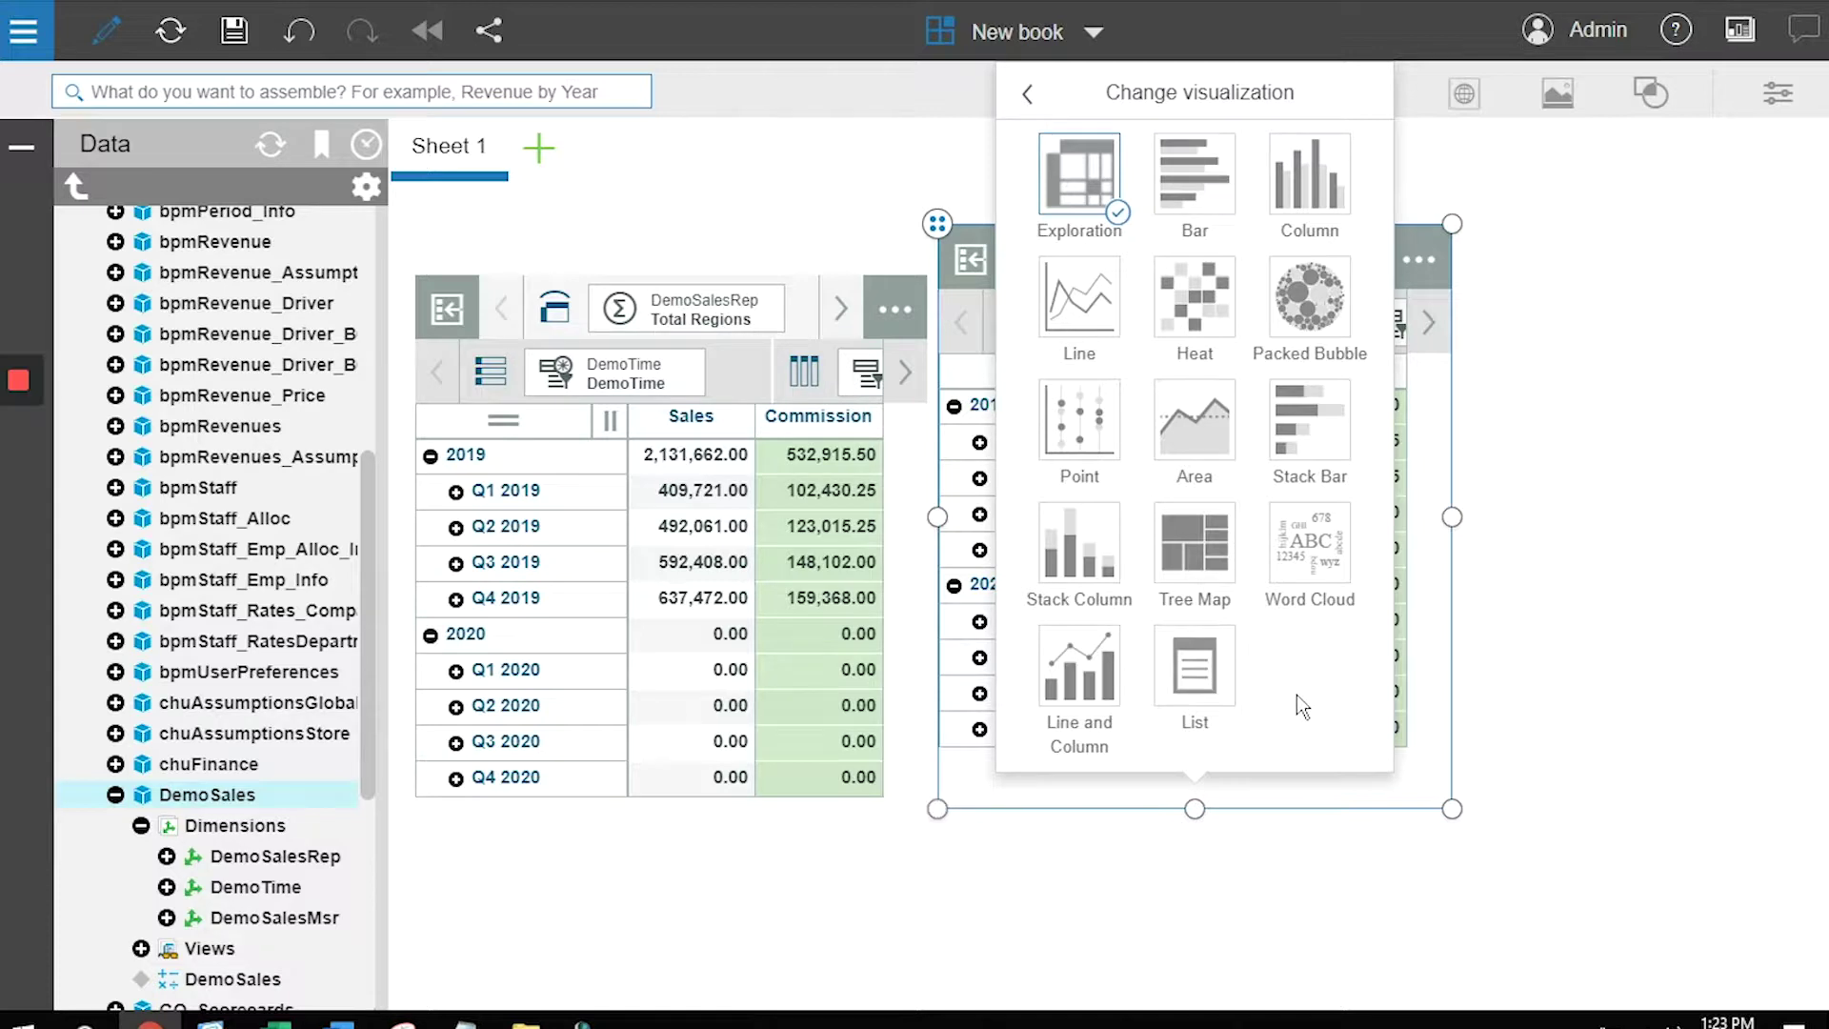
click(1081, 319)
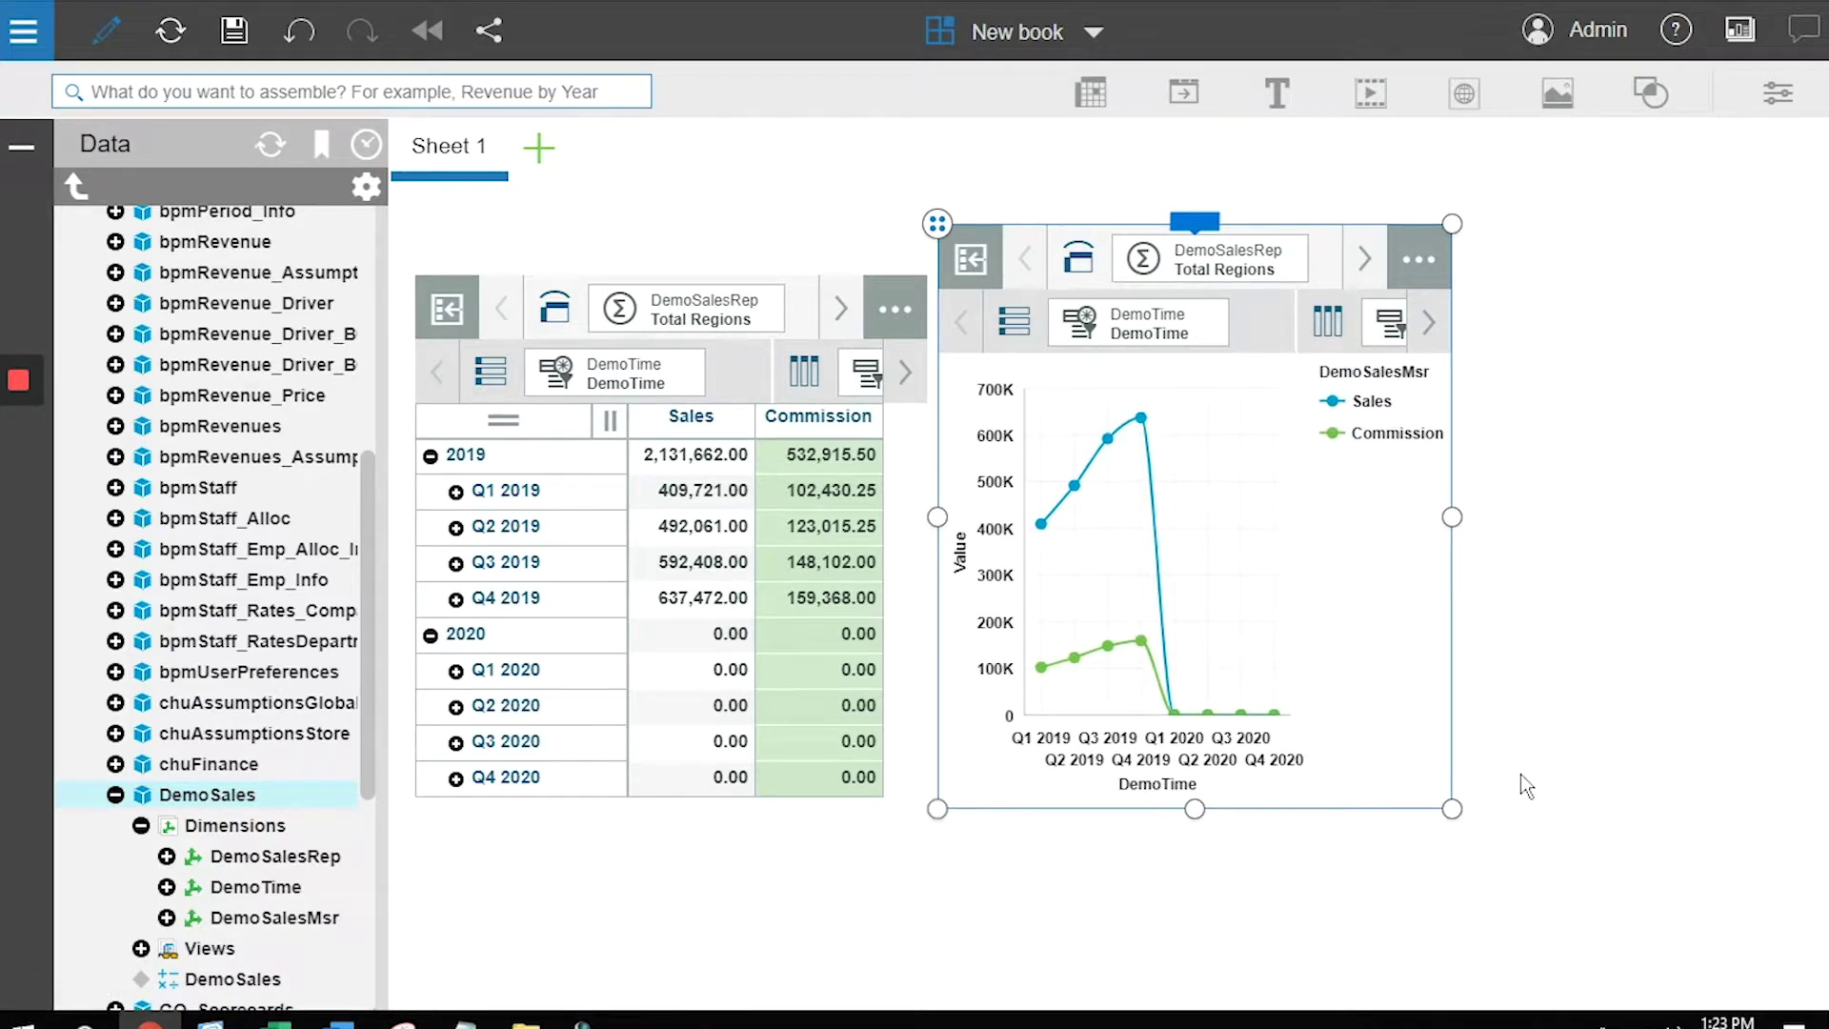
drag(1455, 516, 1787, 519)
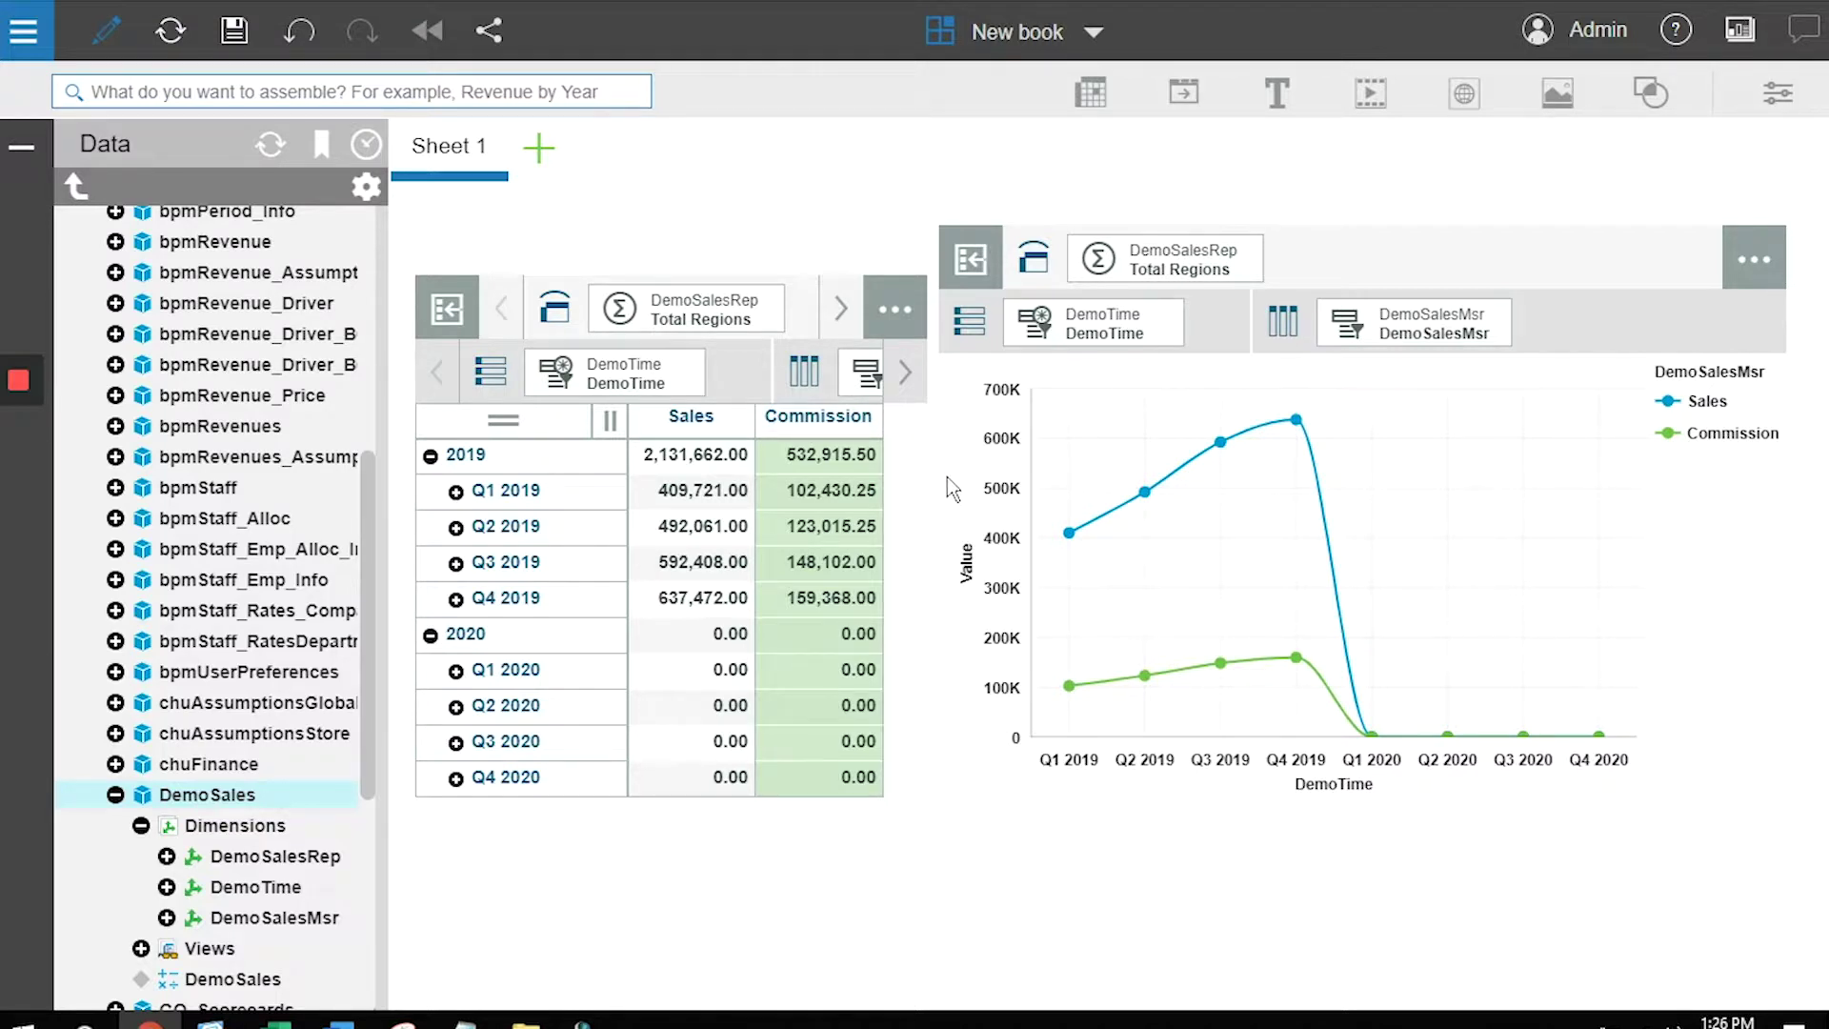
Step: Pull the DemoSalesRep Total Regions selector out of the grid and place it above the grid
click(690, 312)
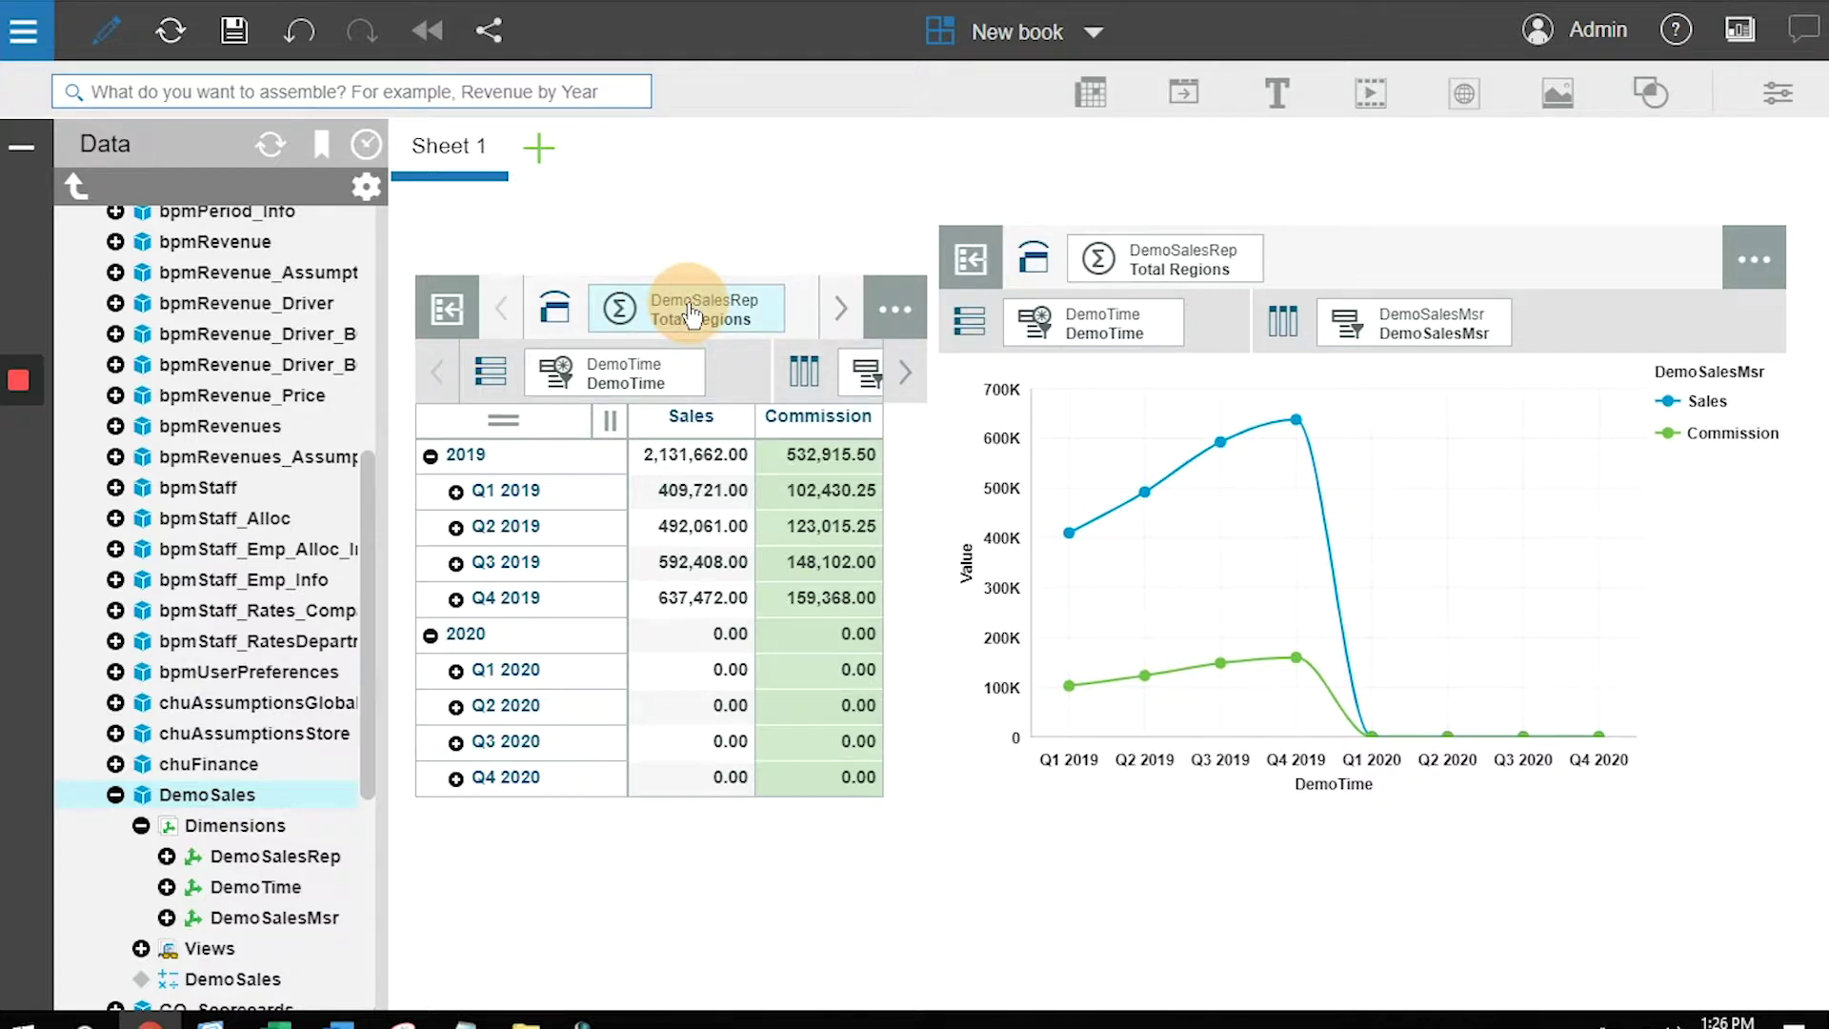
drag(690, 314, 530, 202)
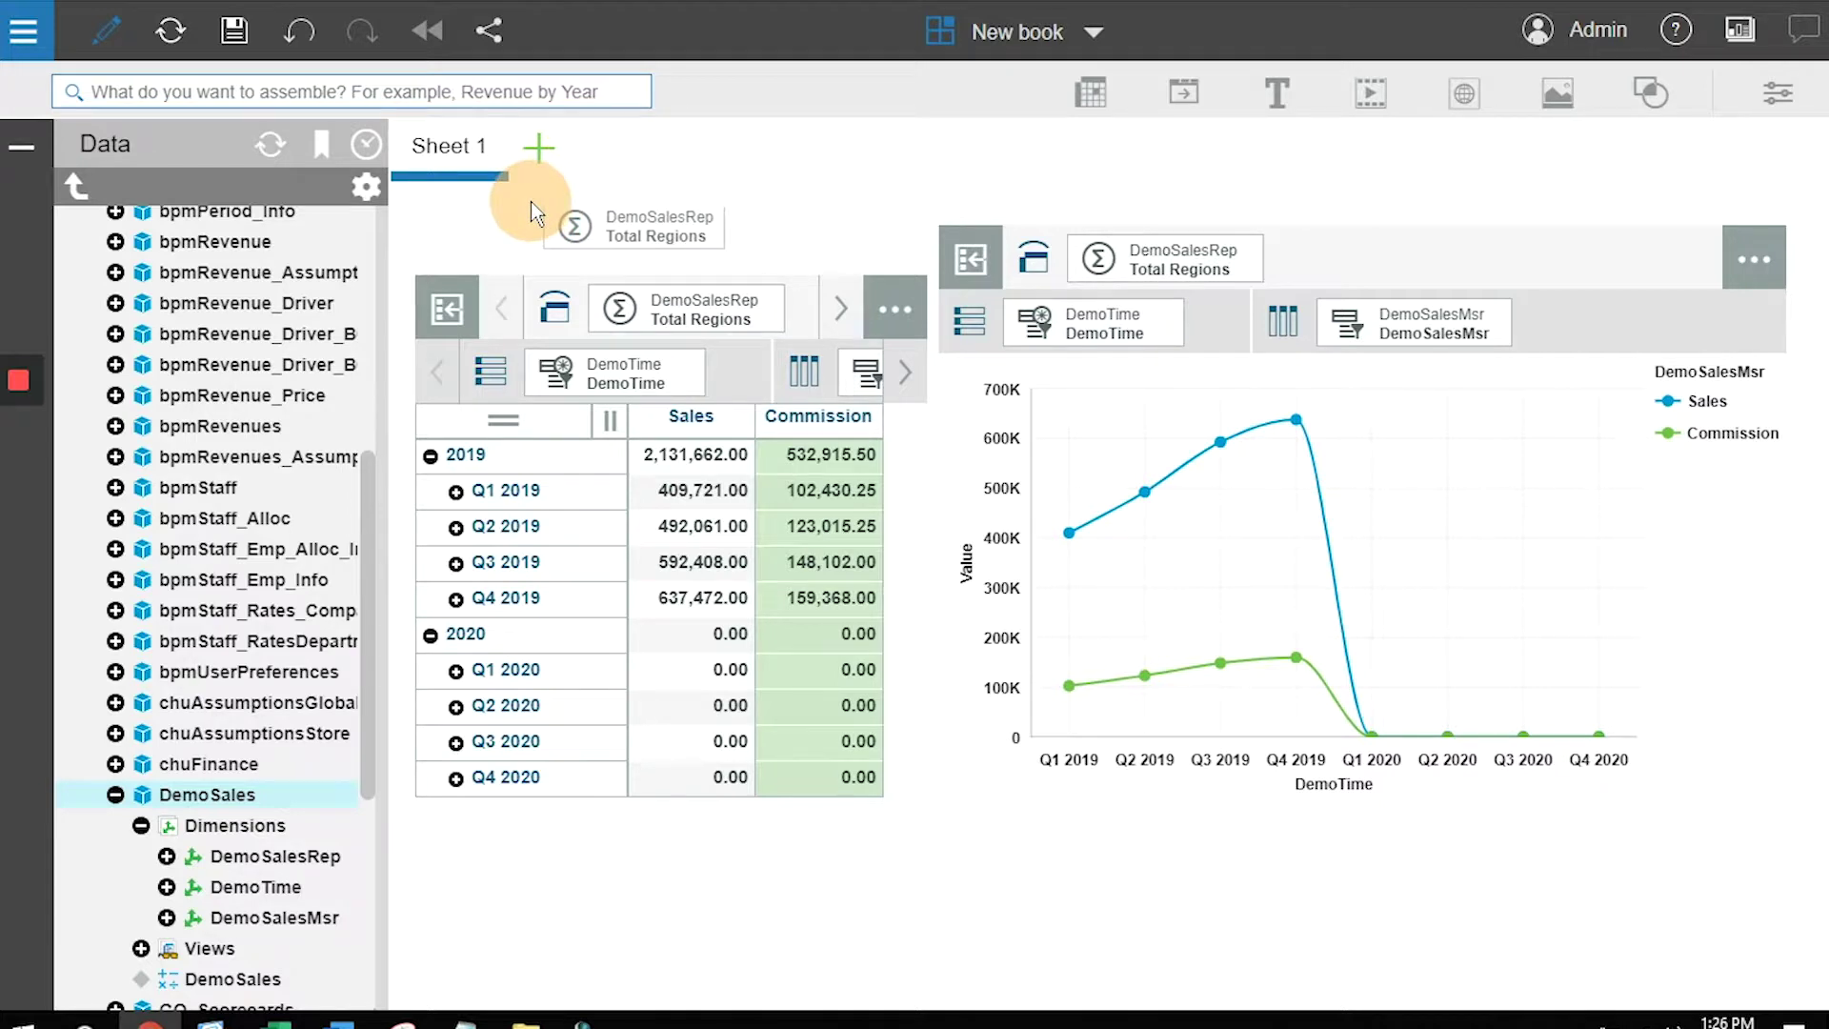
drag(529, 202, 529, 202)
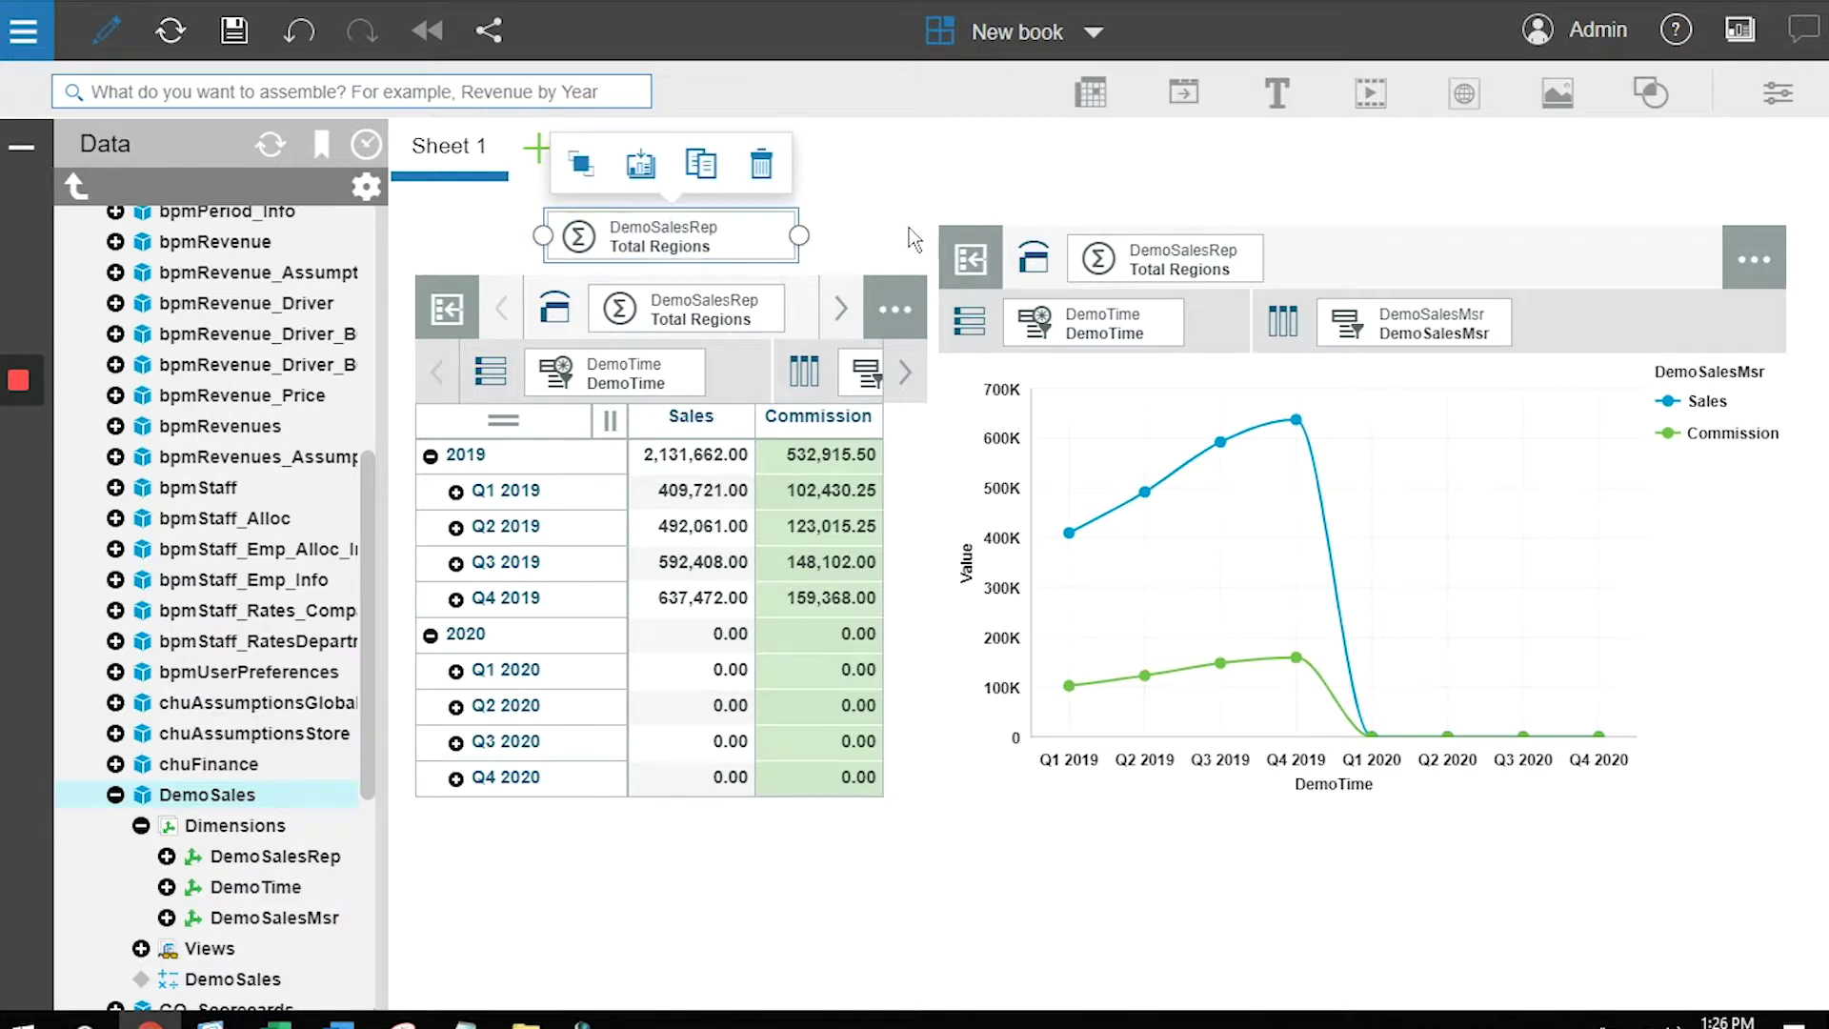
click(684, 250)
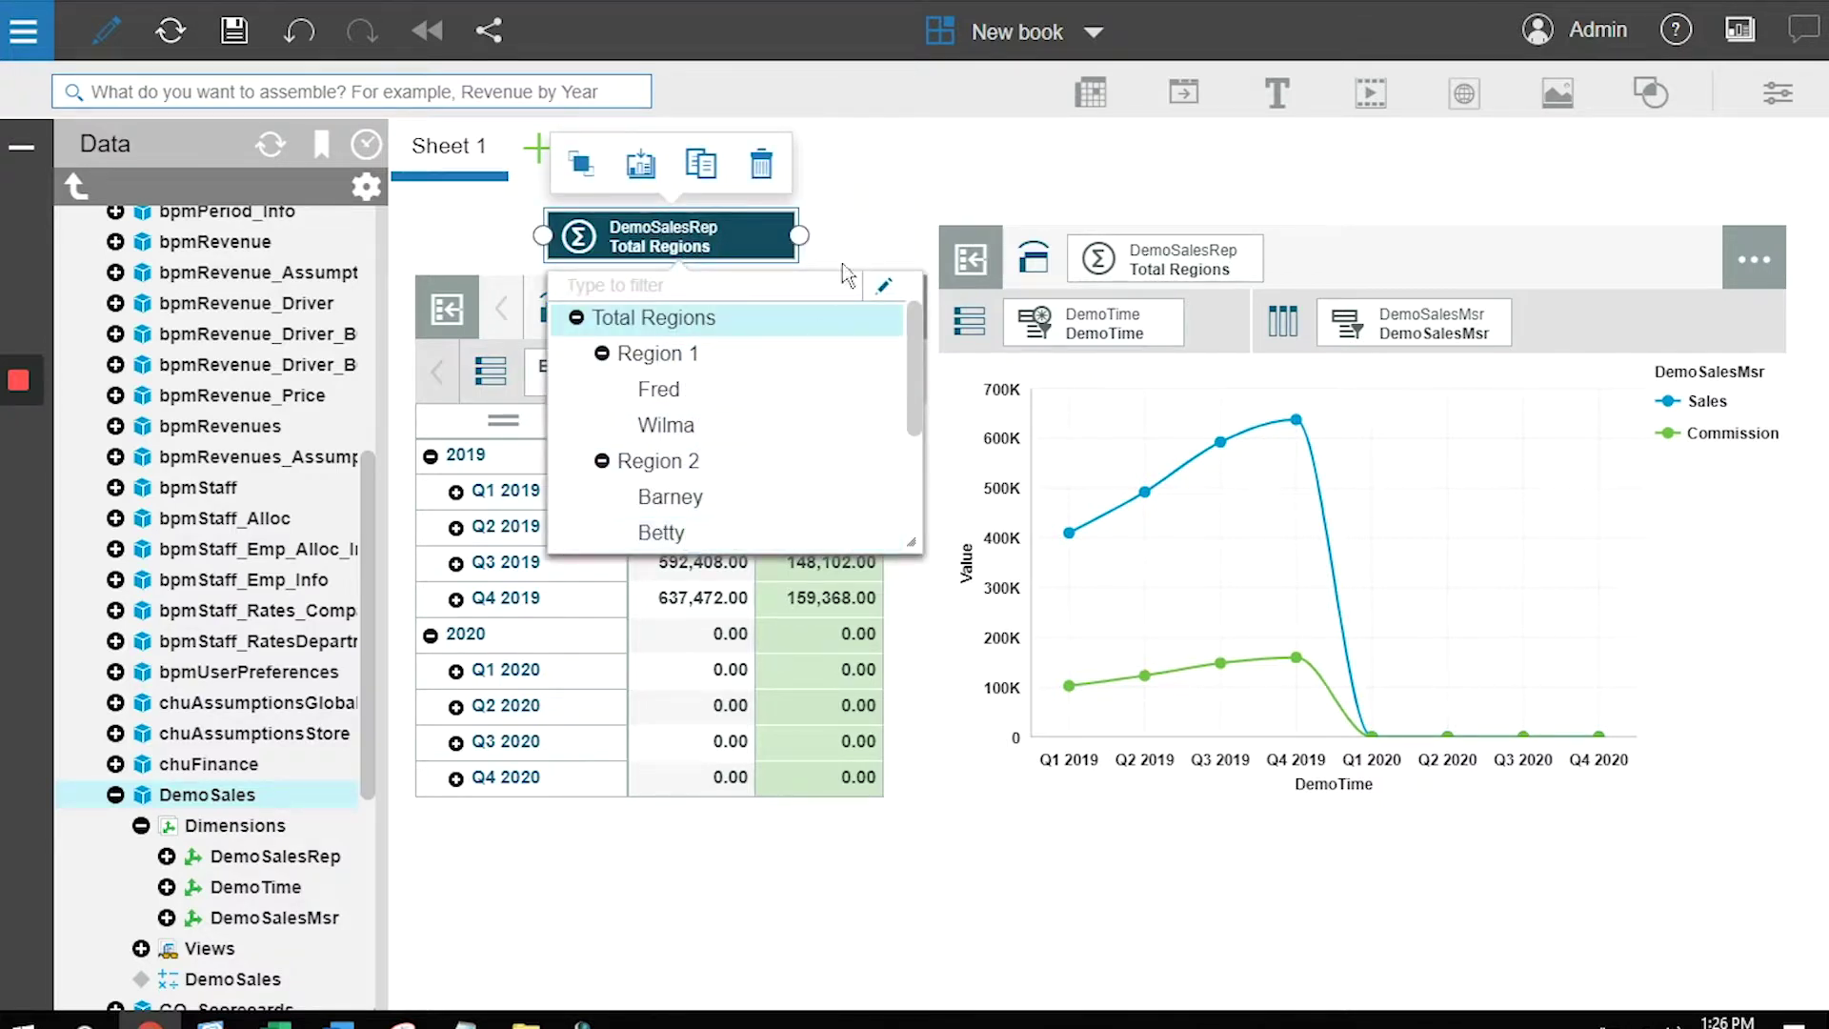
click(863, 233)
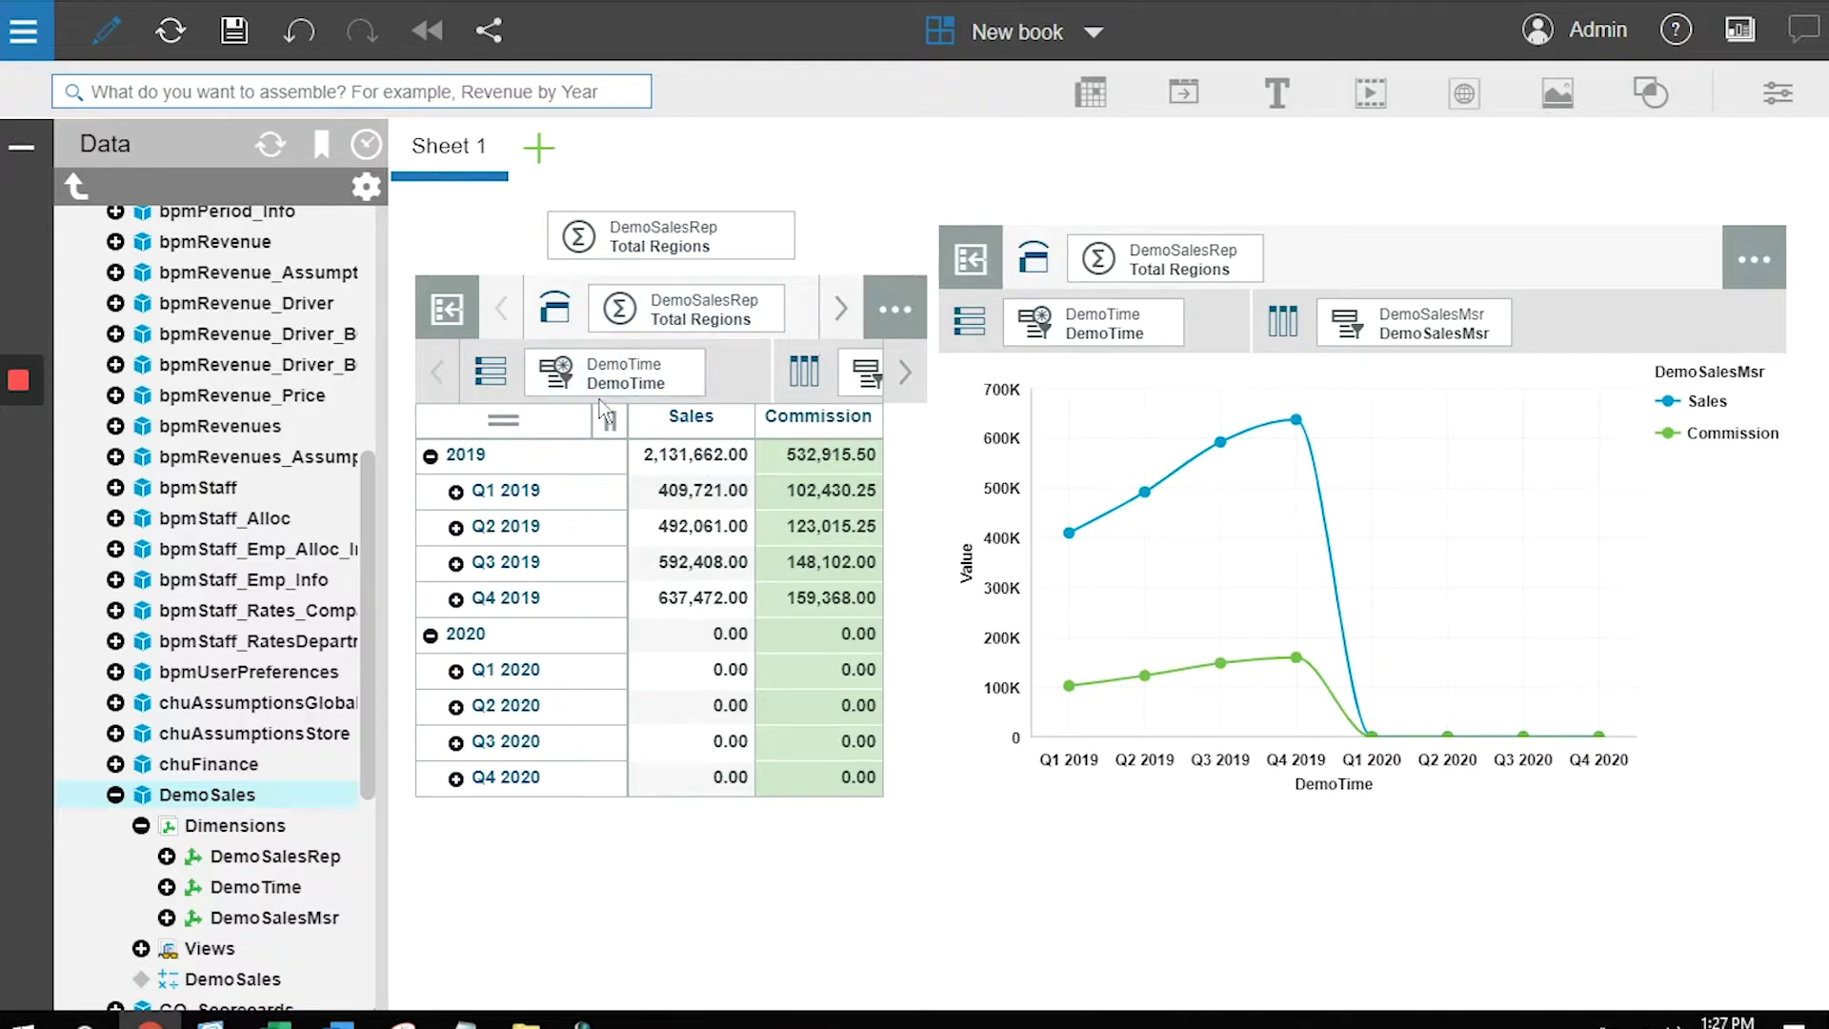
Step: Hide the dimension header bars on the grid and line chart, and widen the chart slightly left
click(805, 333)
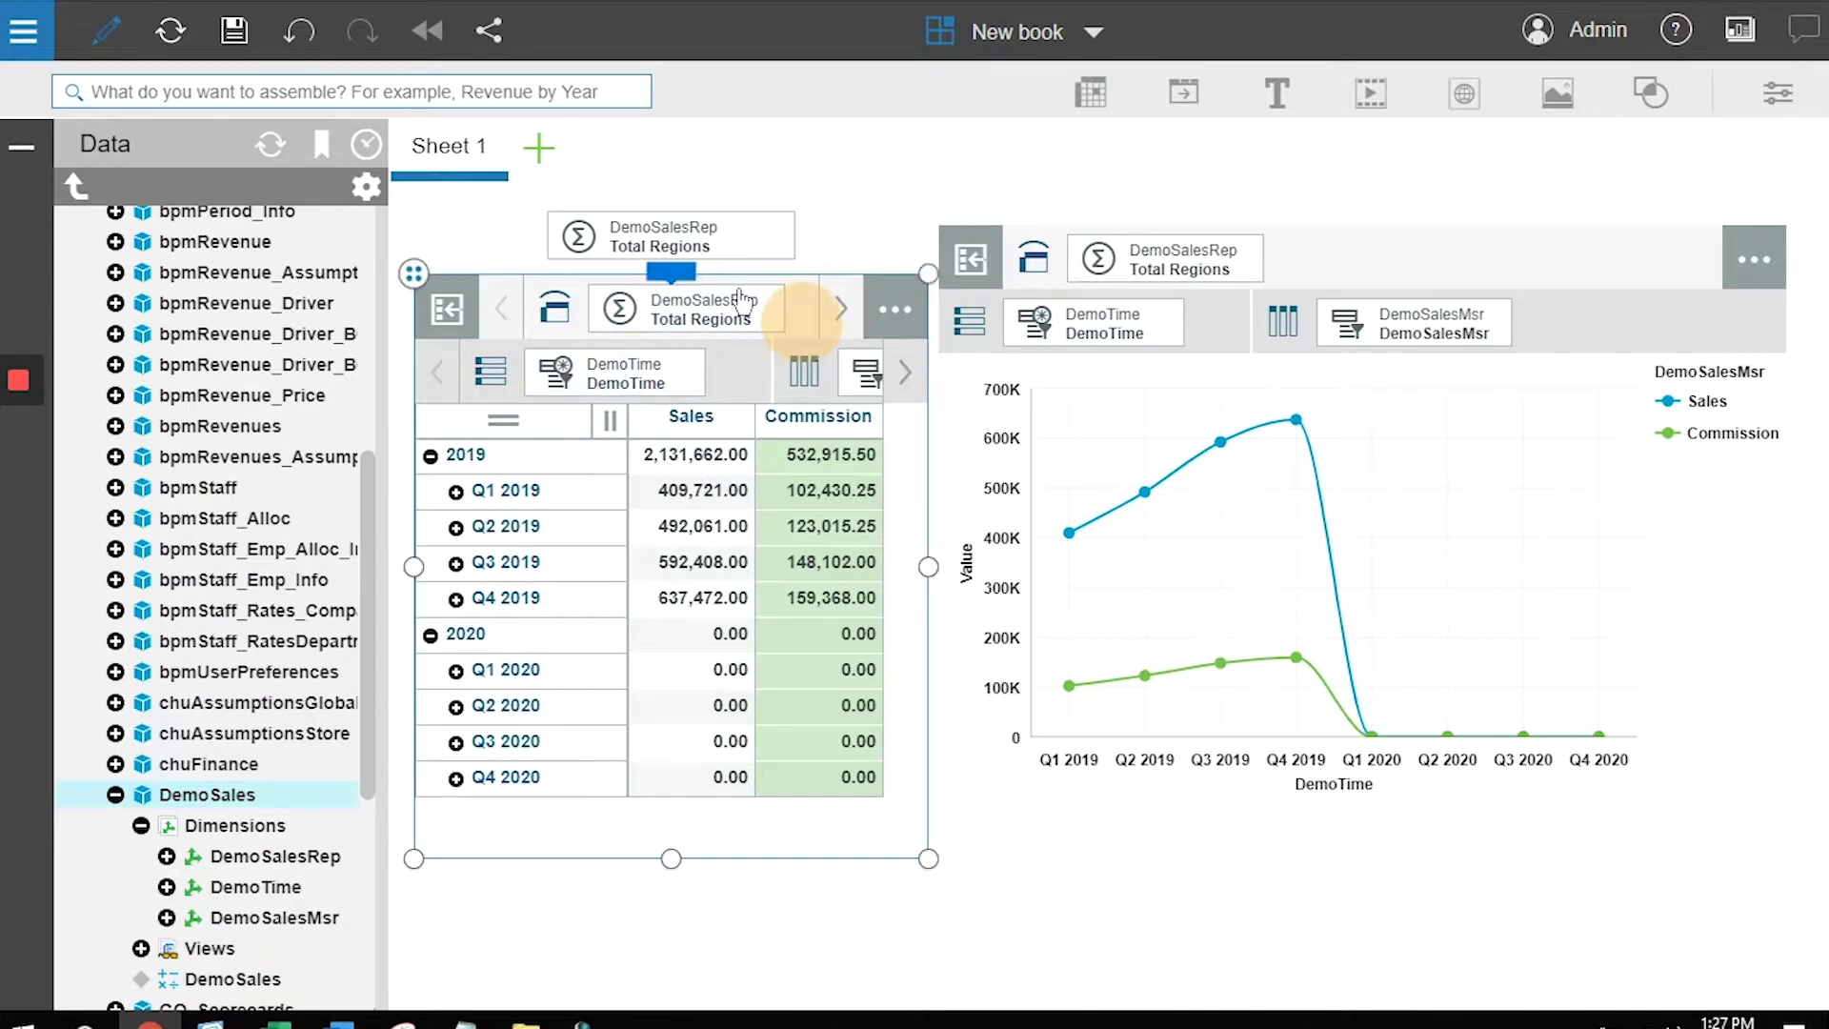
click(671, 272)
click(1123, 221)
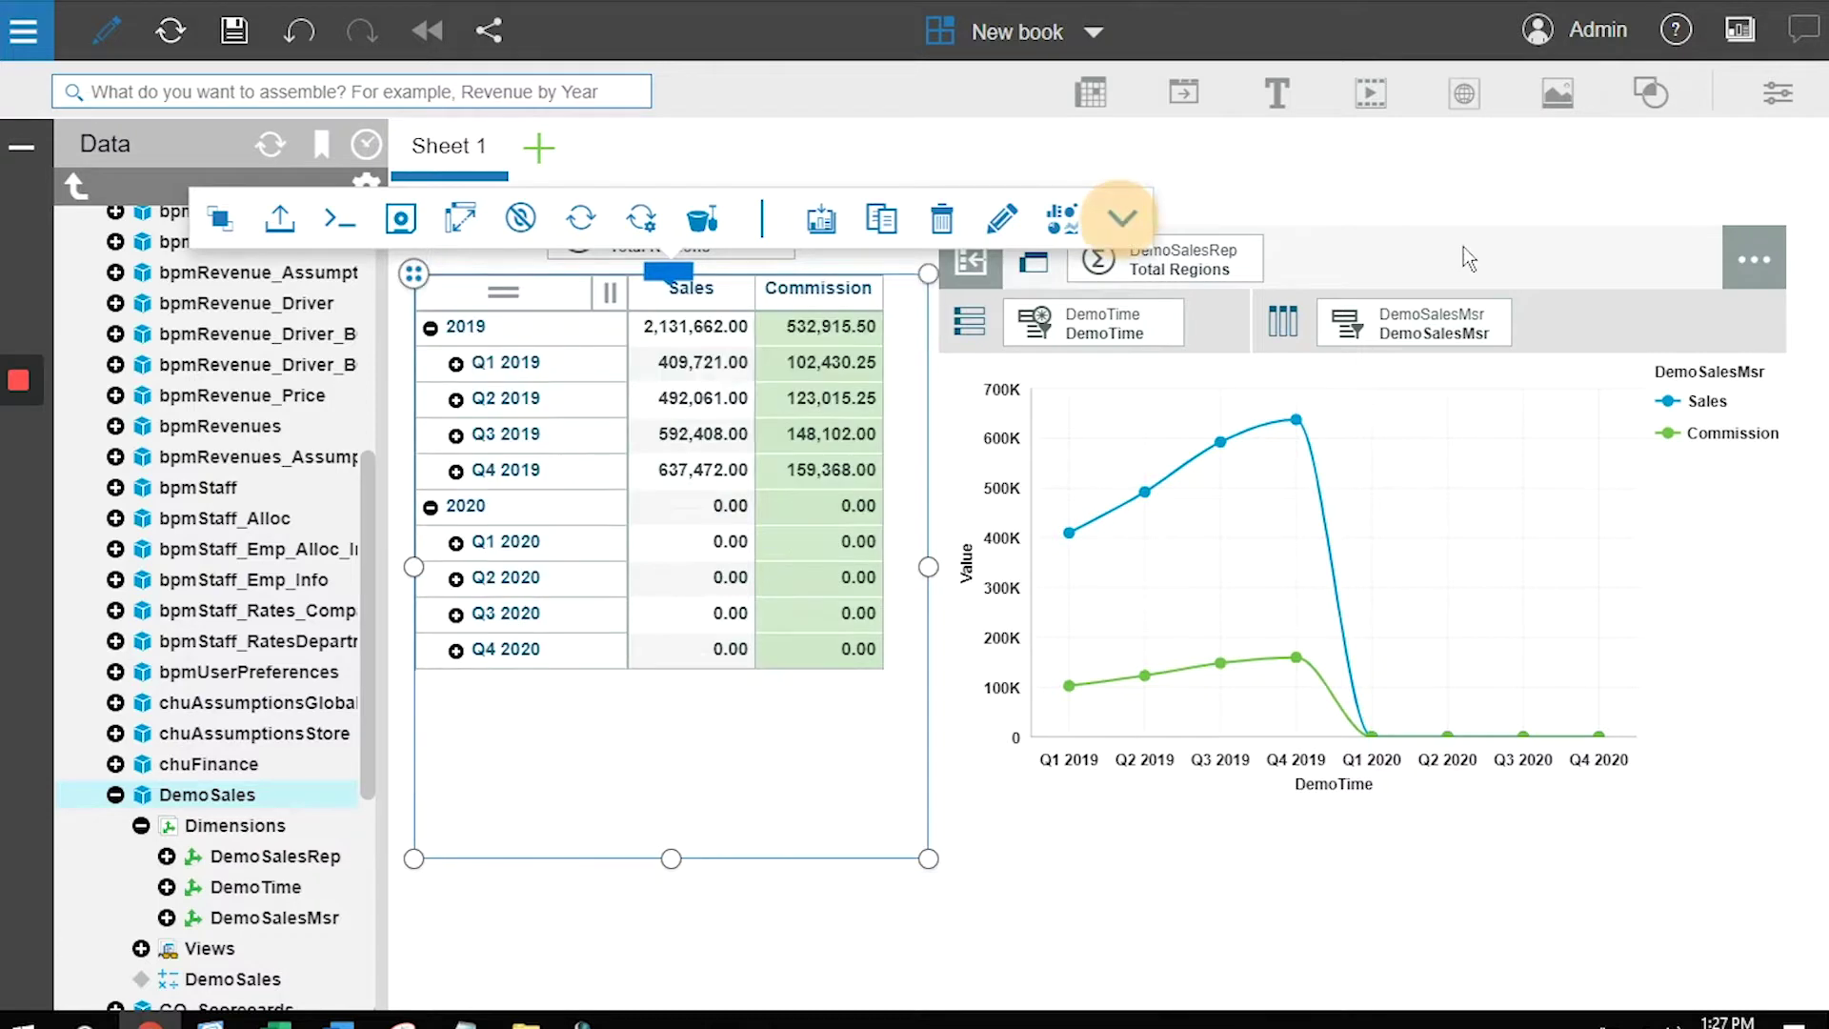
click(1445, 253)
click(1361, 222)
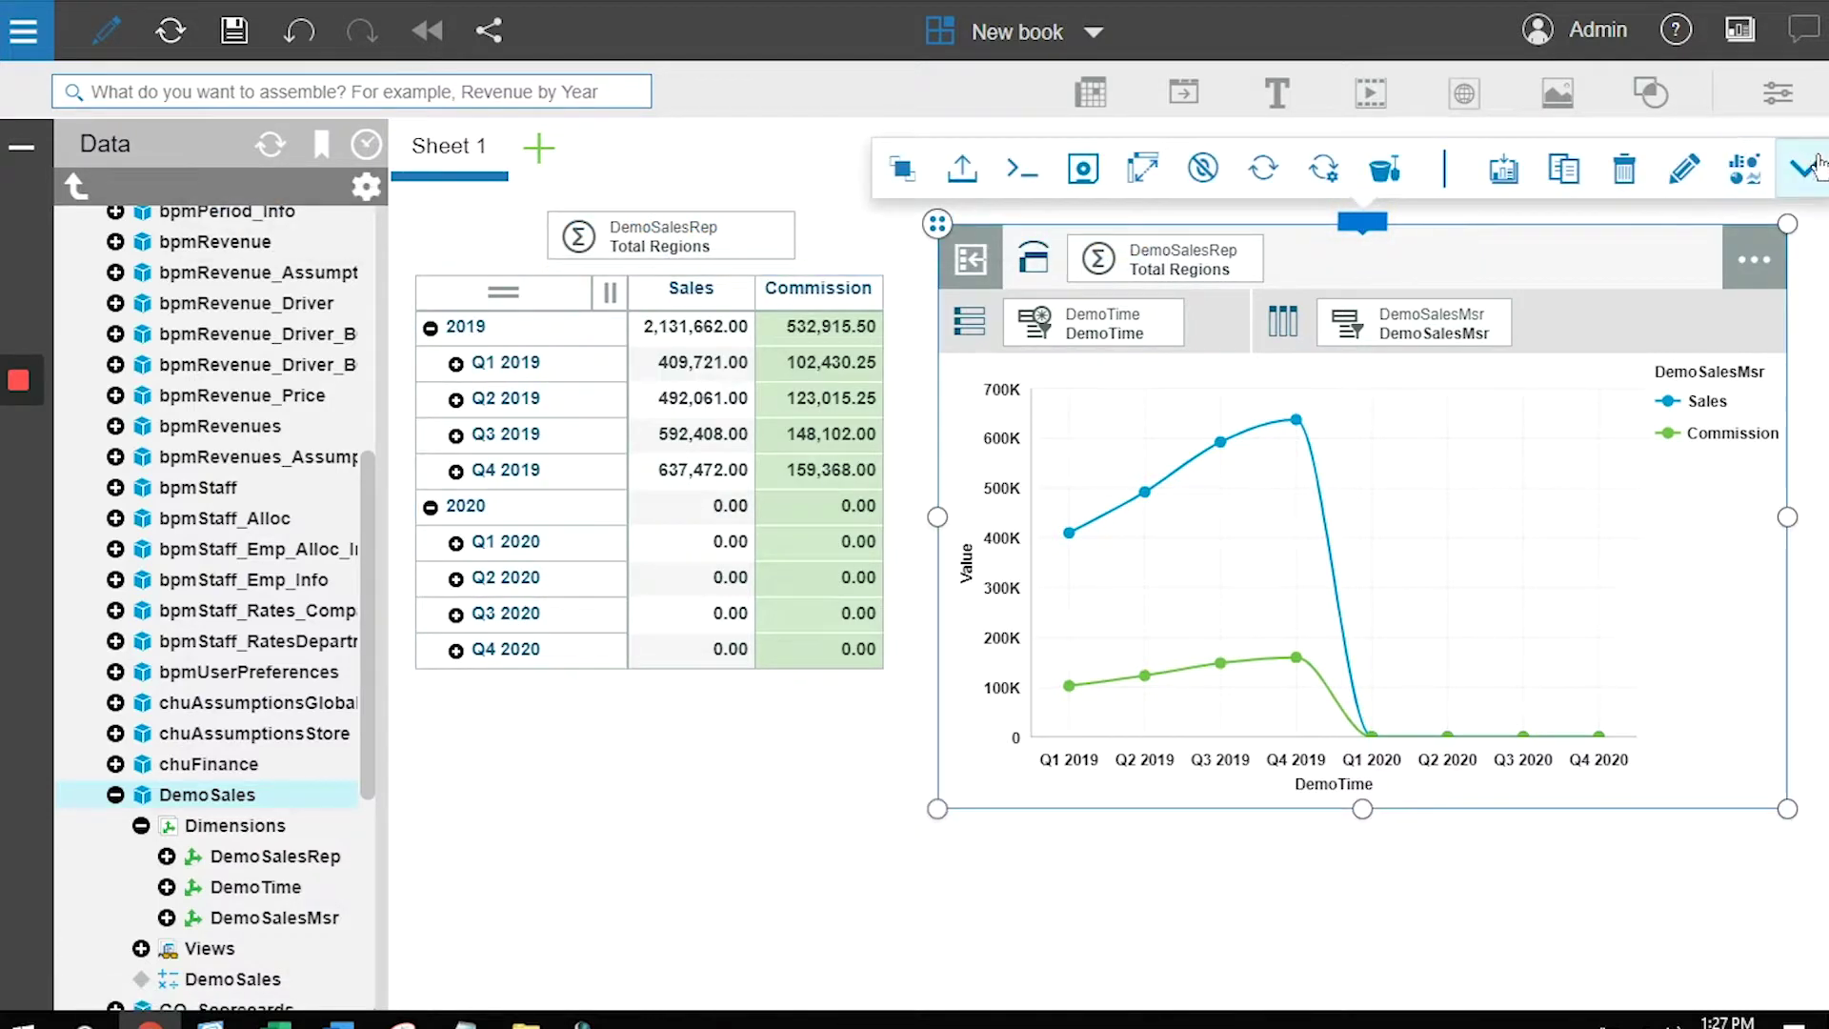
drag(938, 519, 931, 518)
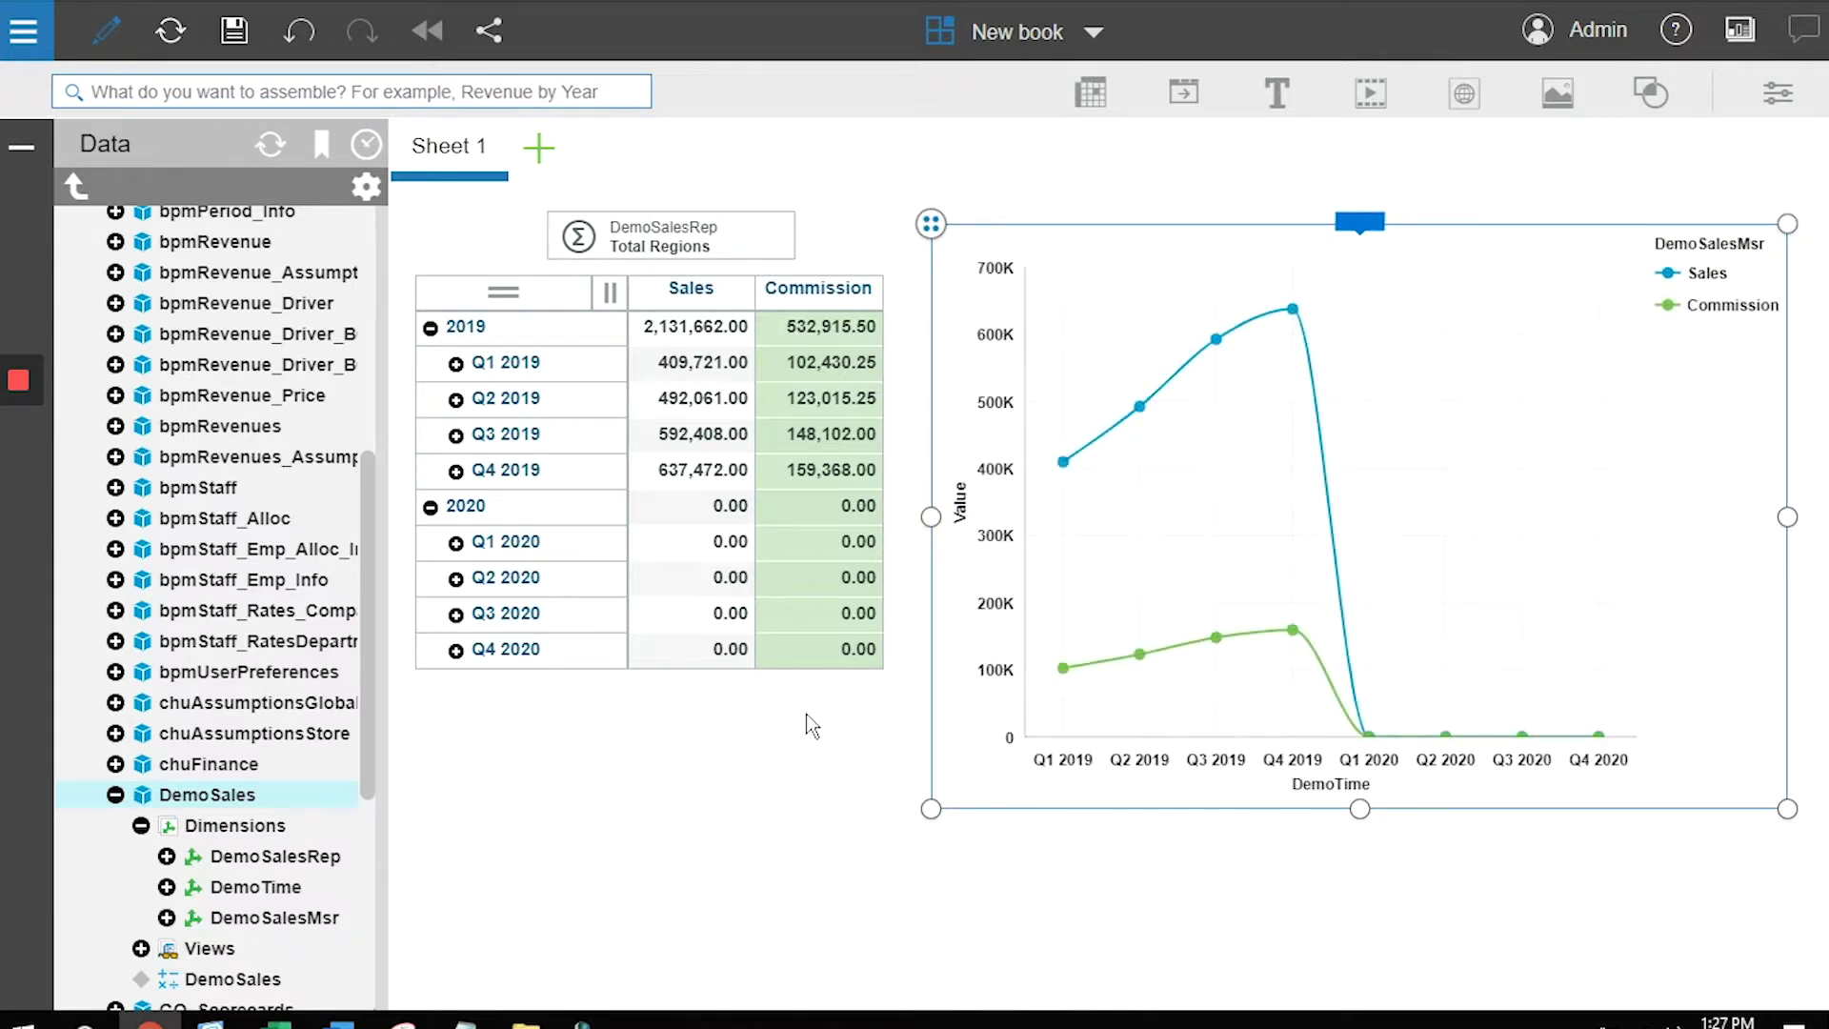
Step: Turn on Synchronize dimensions for the chart in Dashboard properties > Synchronization scope
click(716, 809)
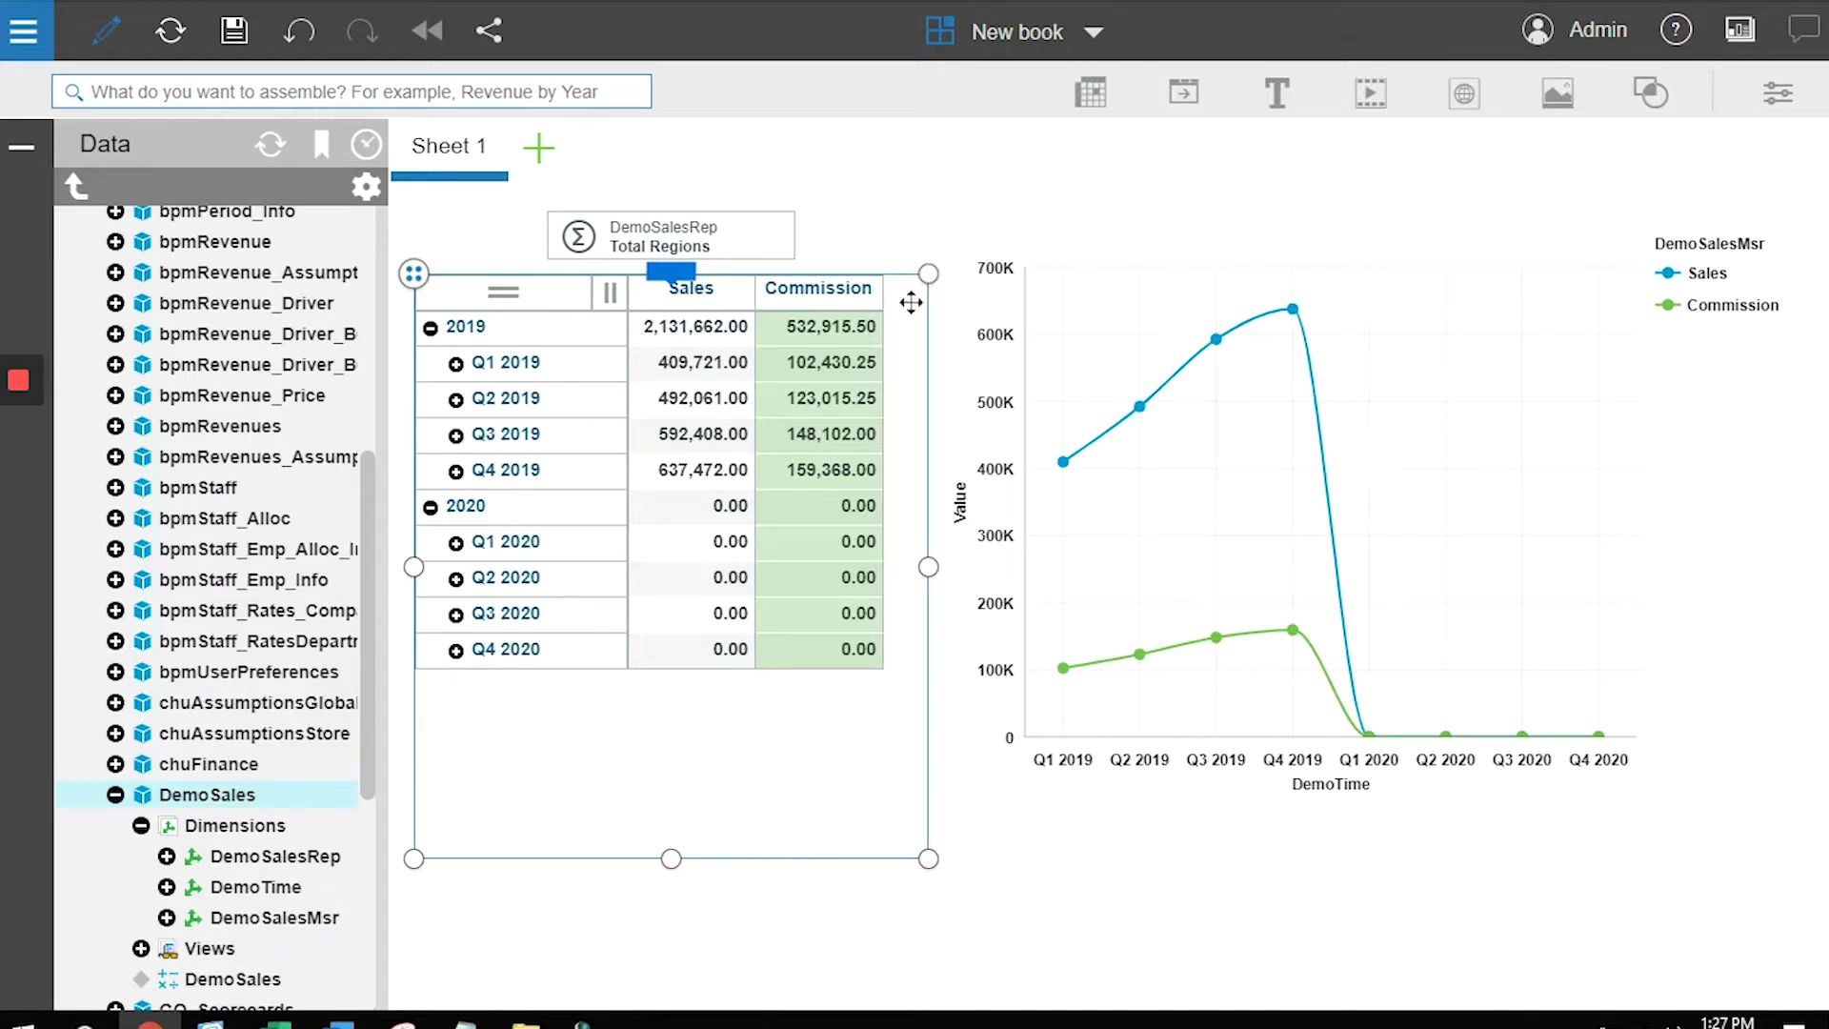
click(712, 246)
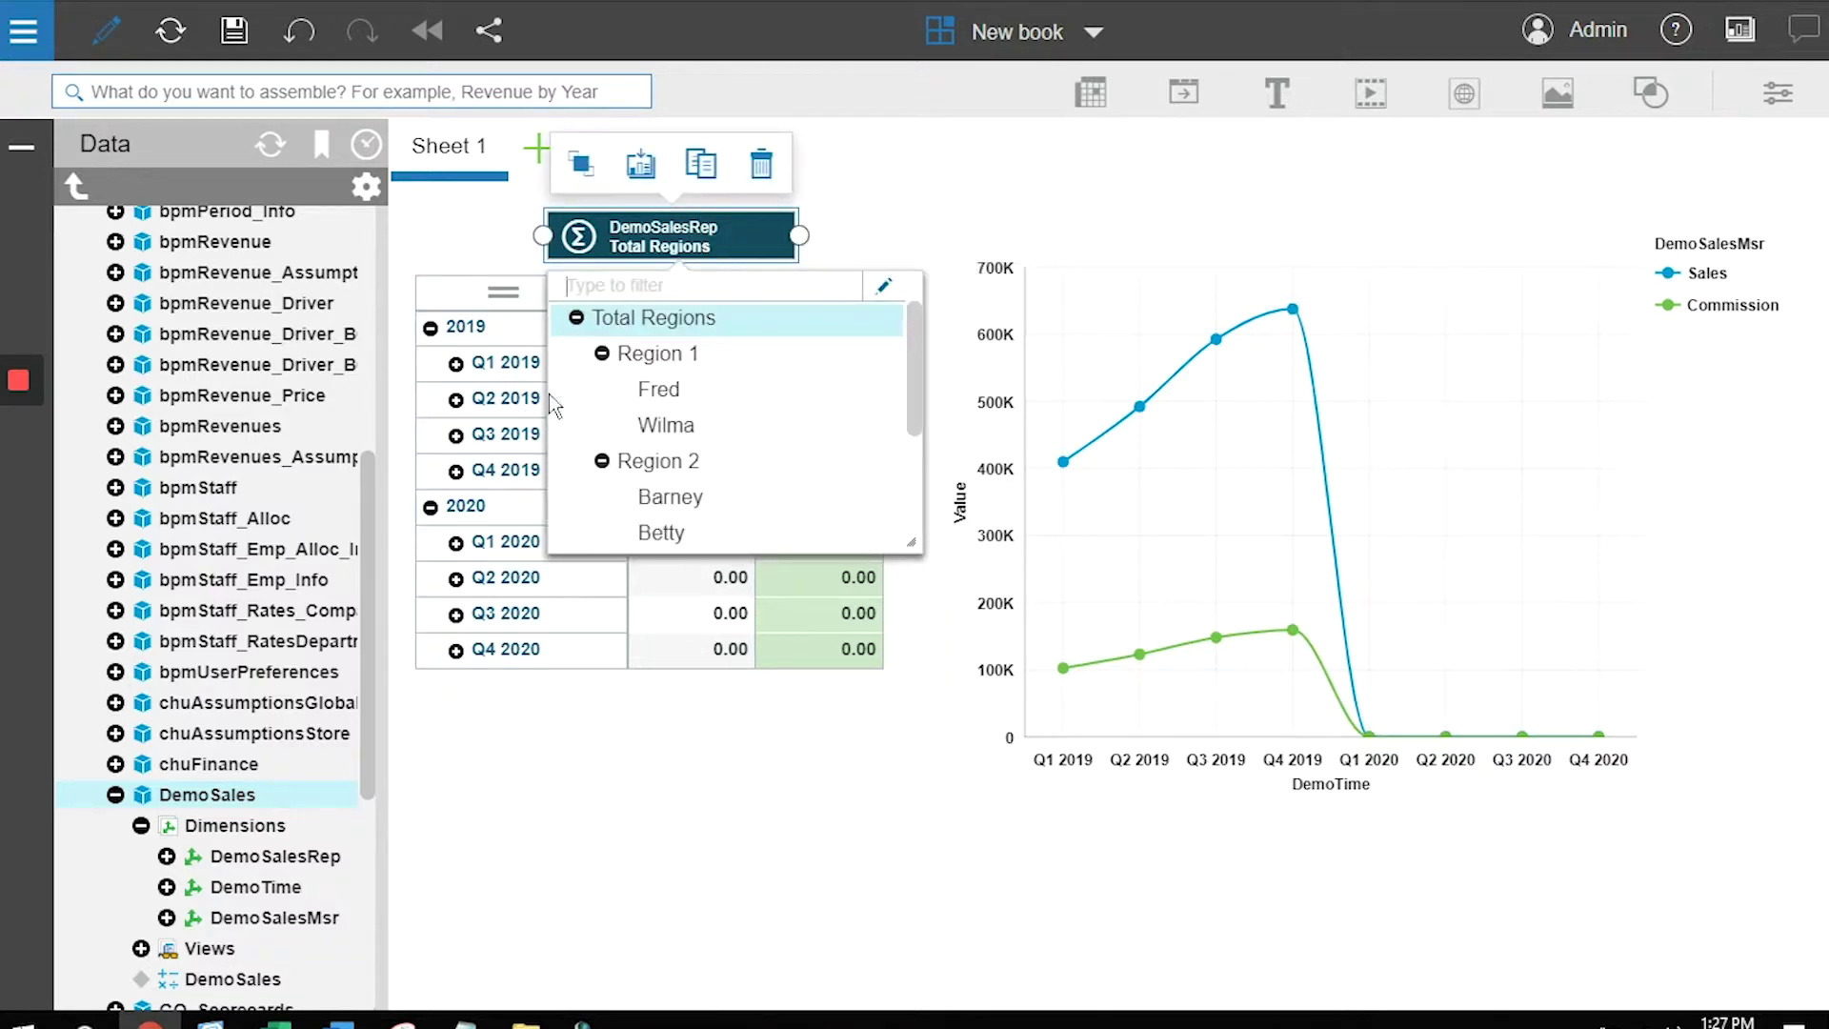
click(957, 201)
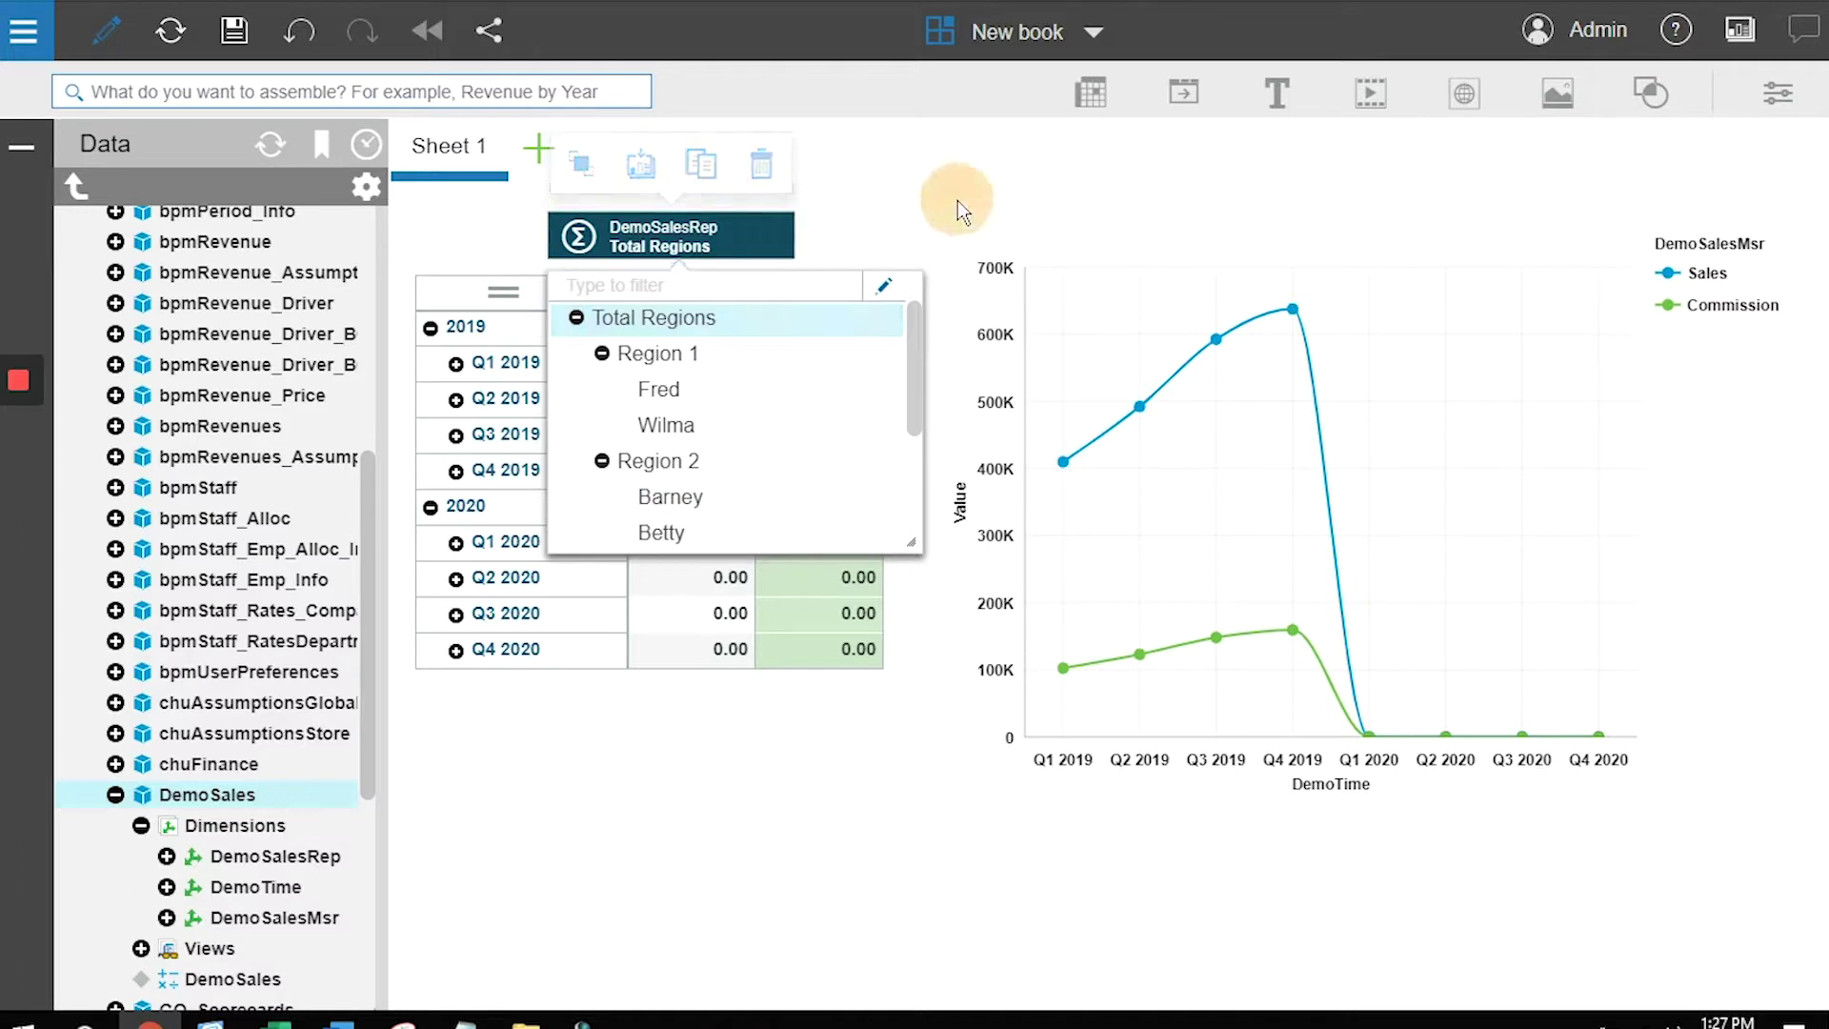
click(1777, 93)
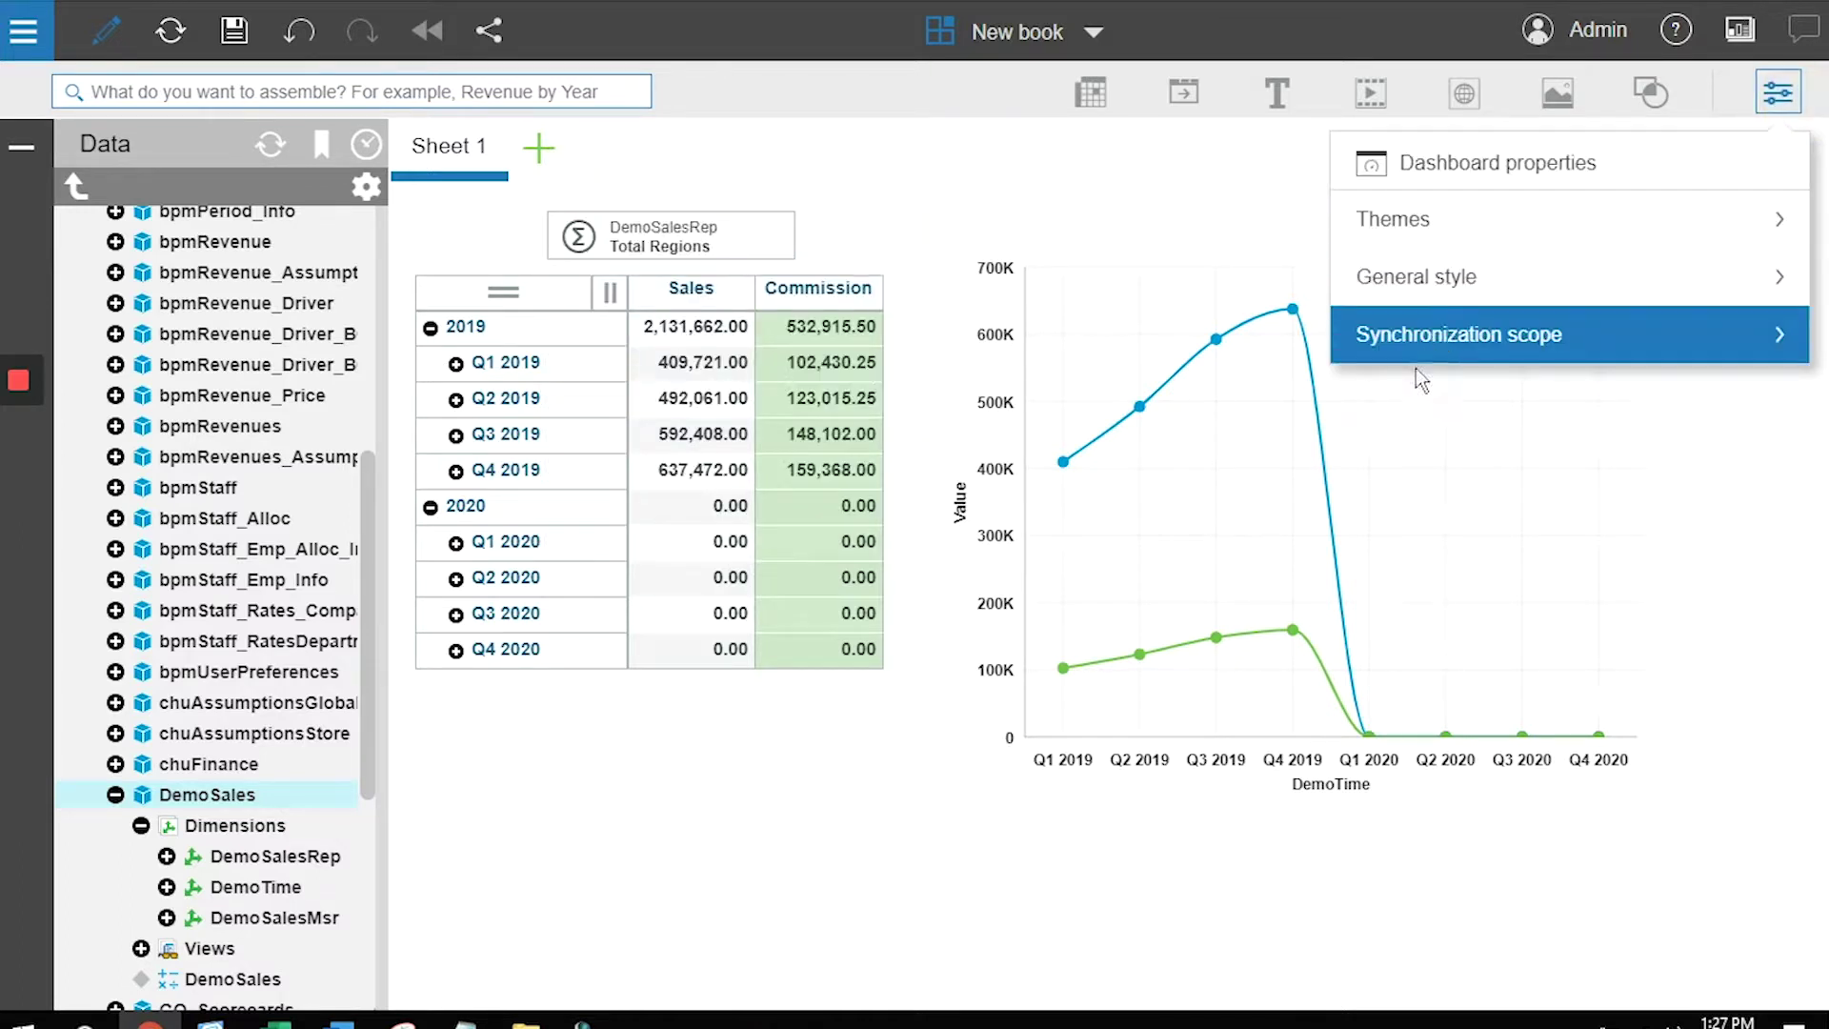
click(1400, 402)
click(1475, 344)
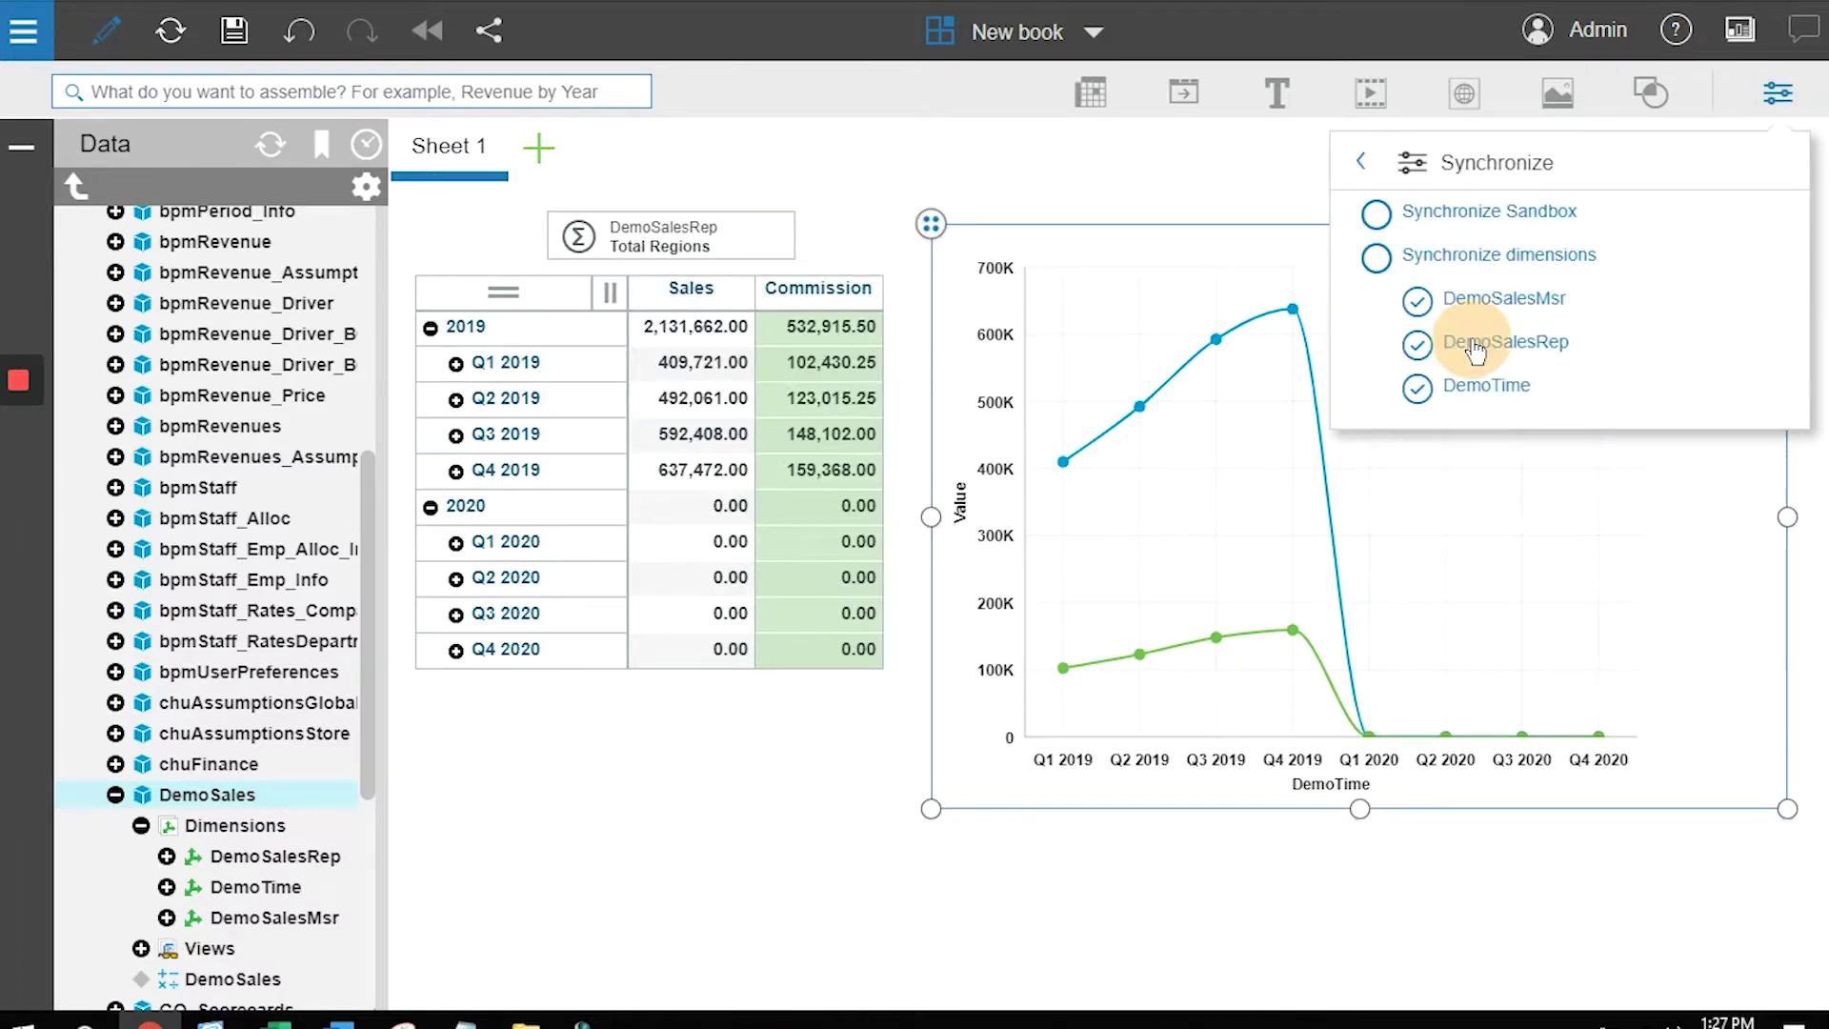
click(1376, 256)
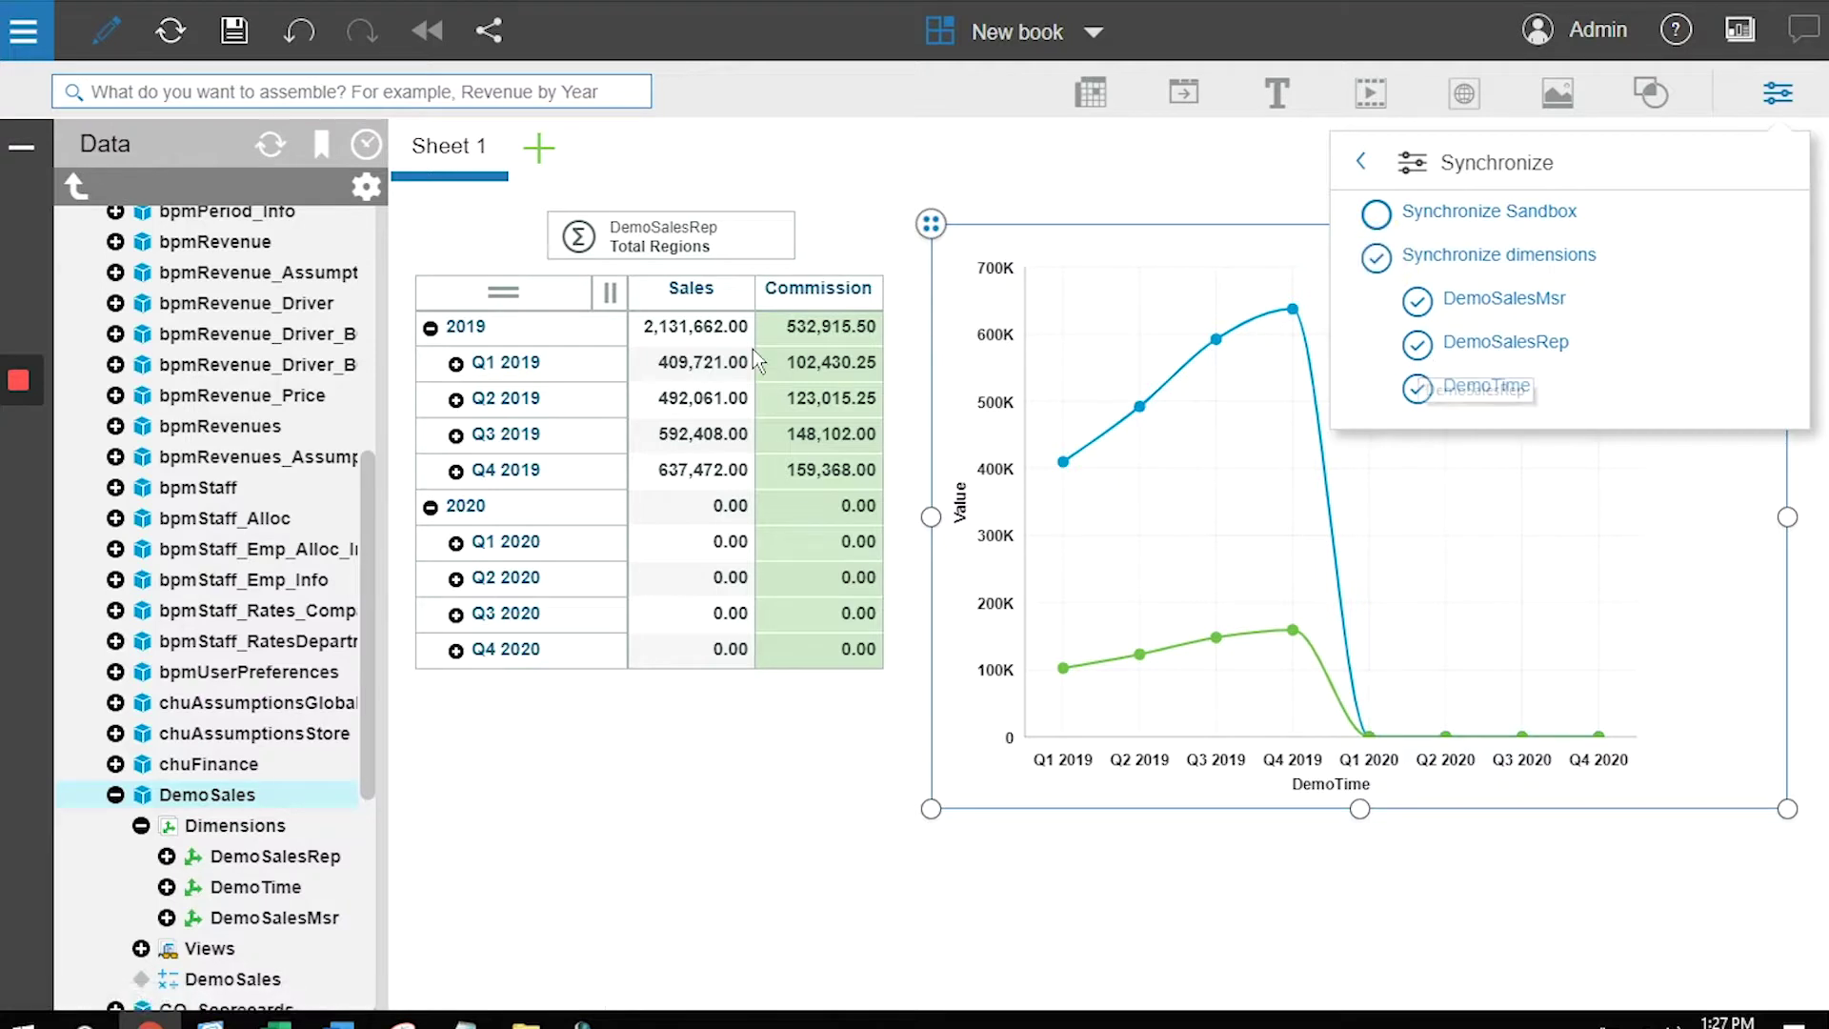
click(678, 362)
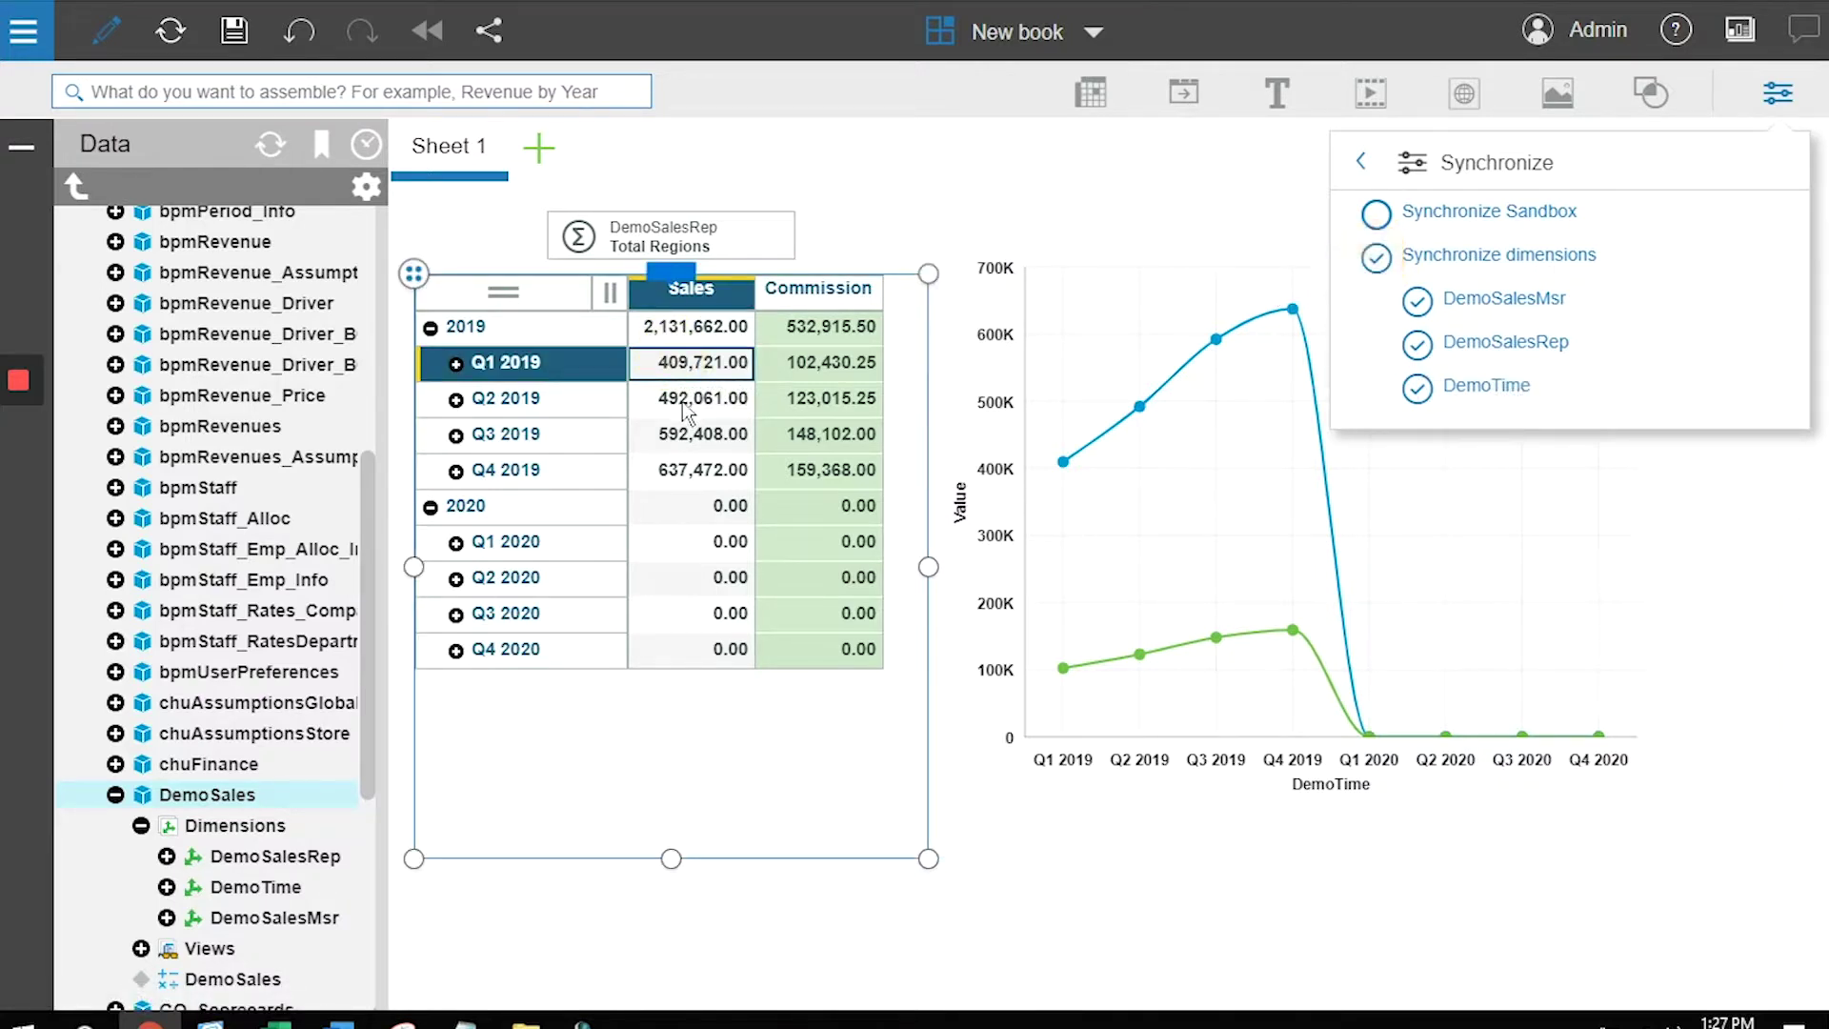
click(1777, 92)
click(976, 174)
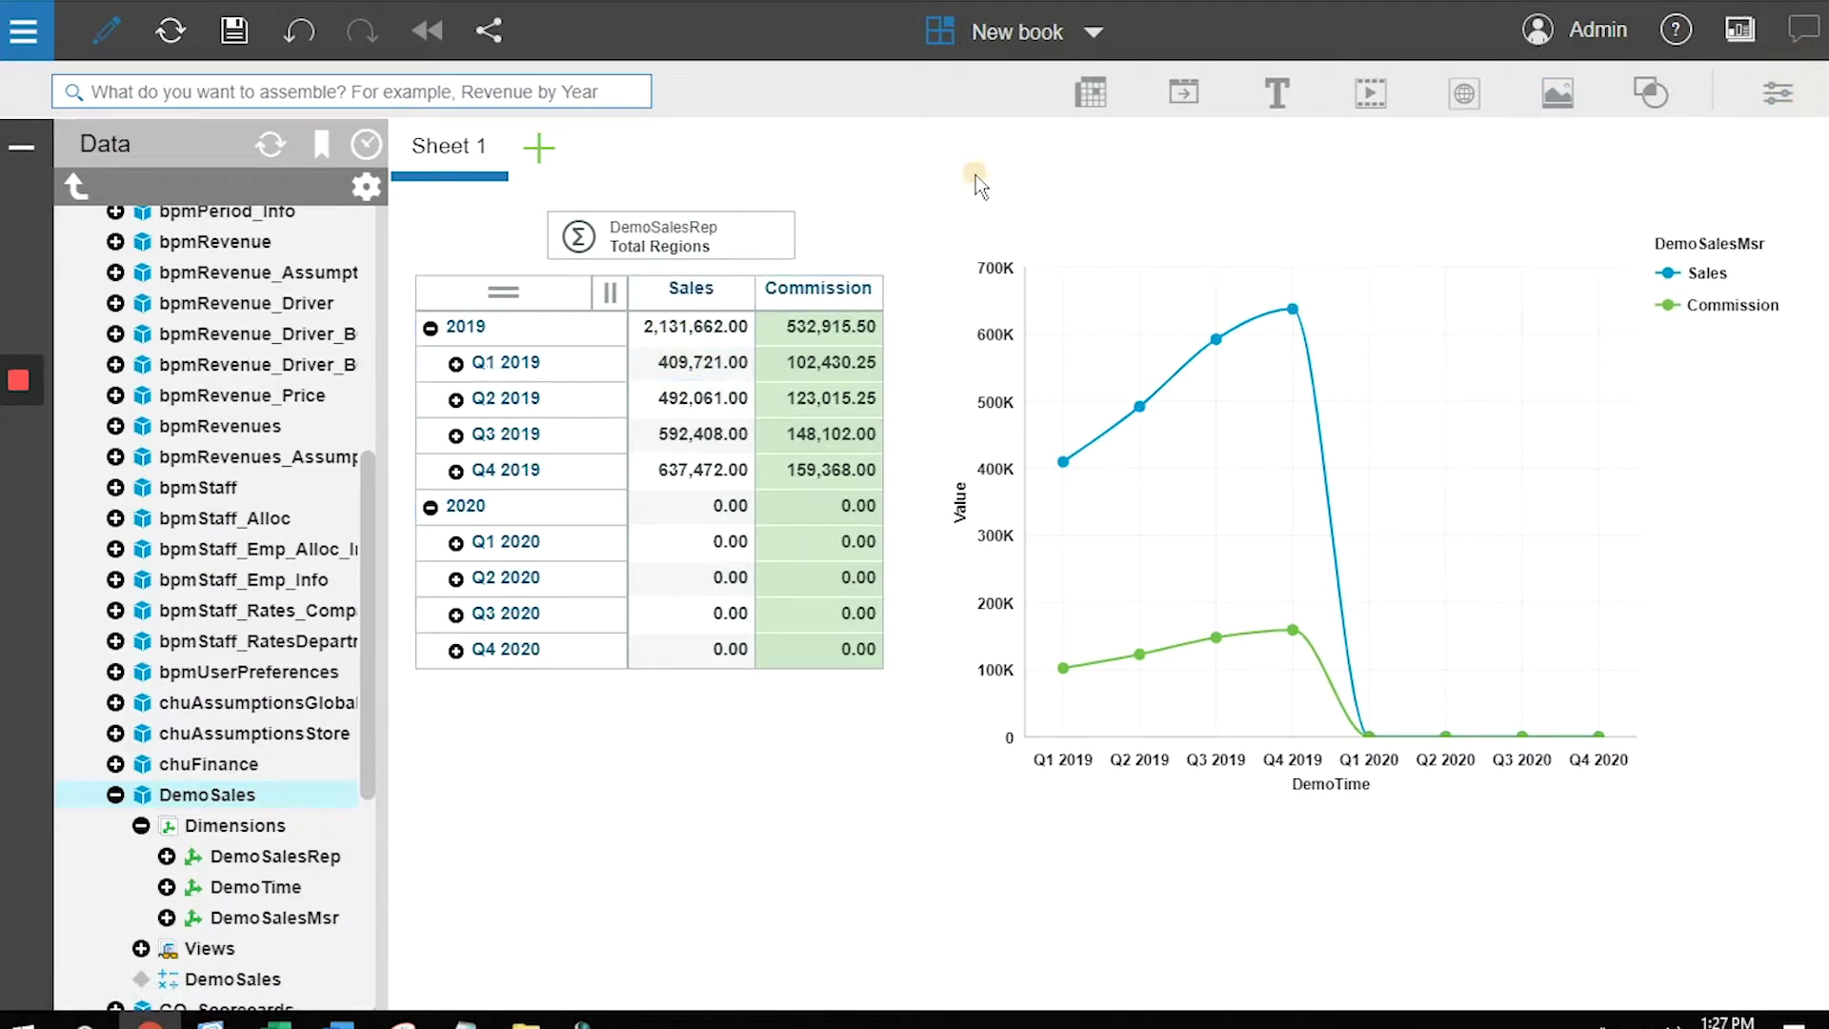
Step: Pick the second Region 1 sales rep in the selector, so grid and chart show 2019 Sales 211,902.00
click(682, 249)
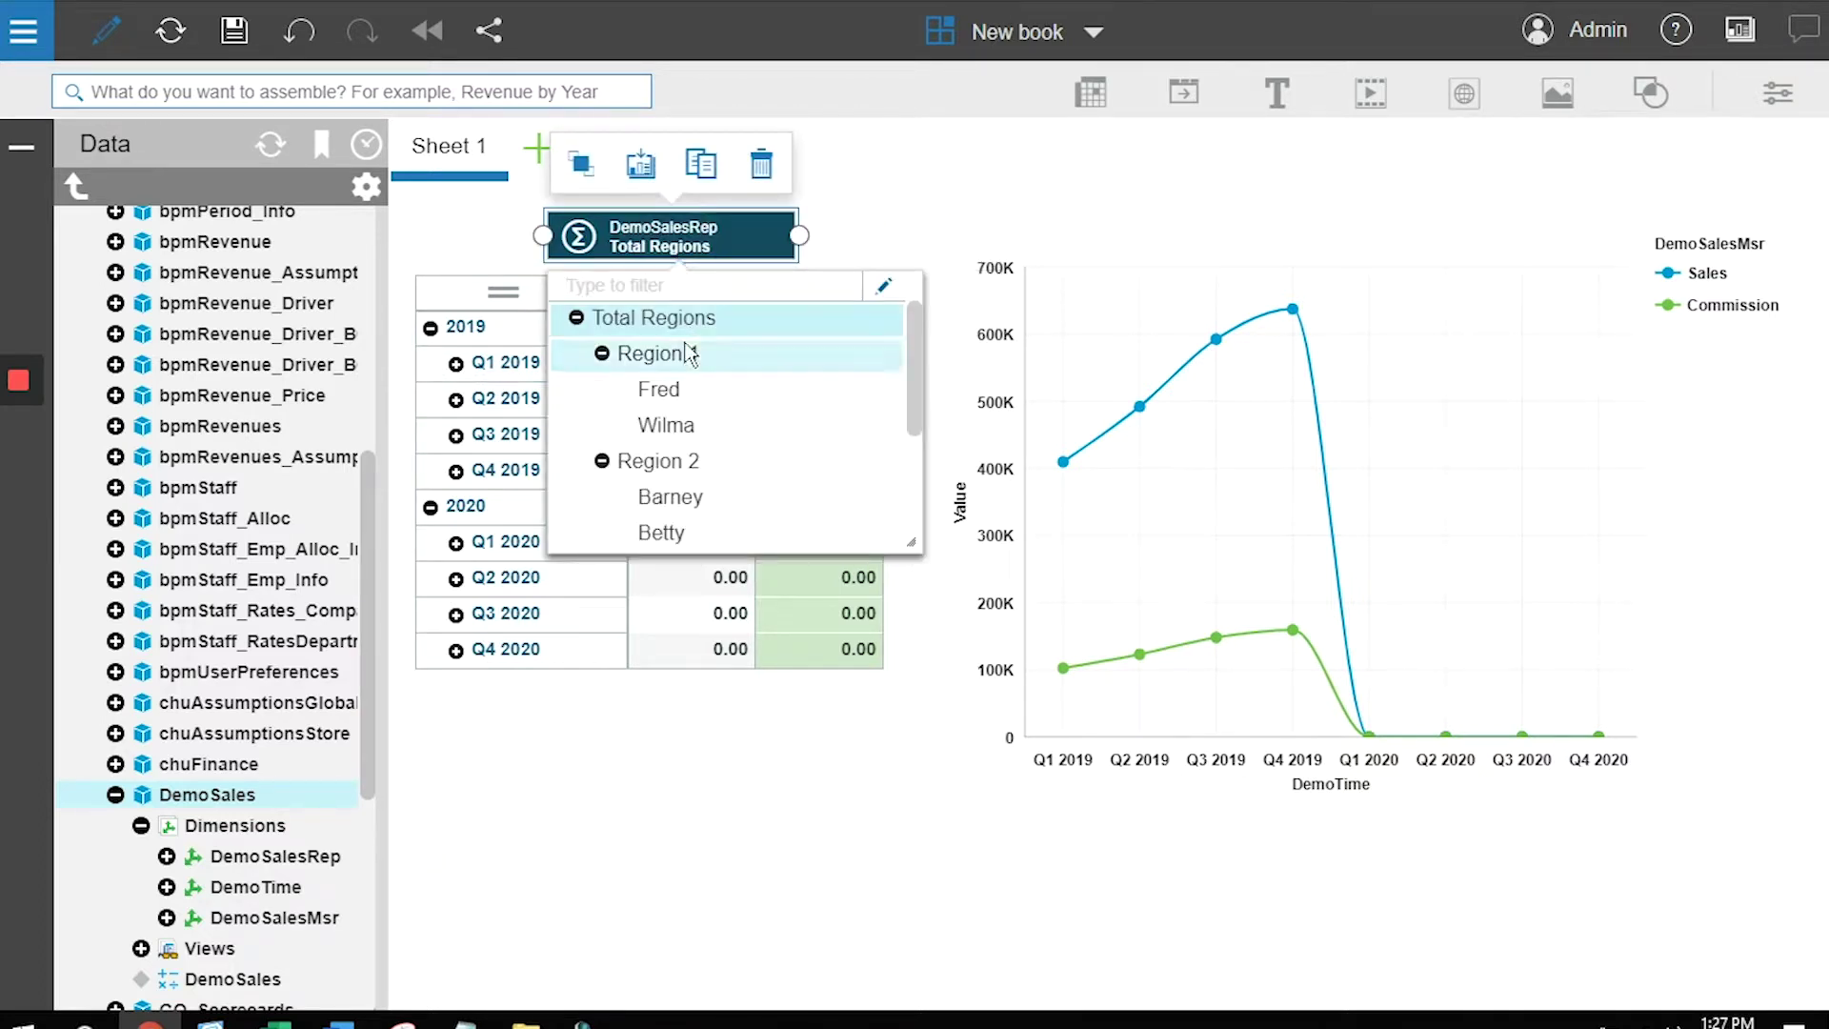
click(673, 390)
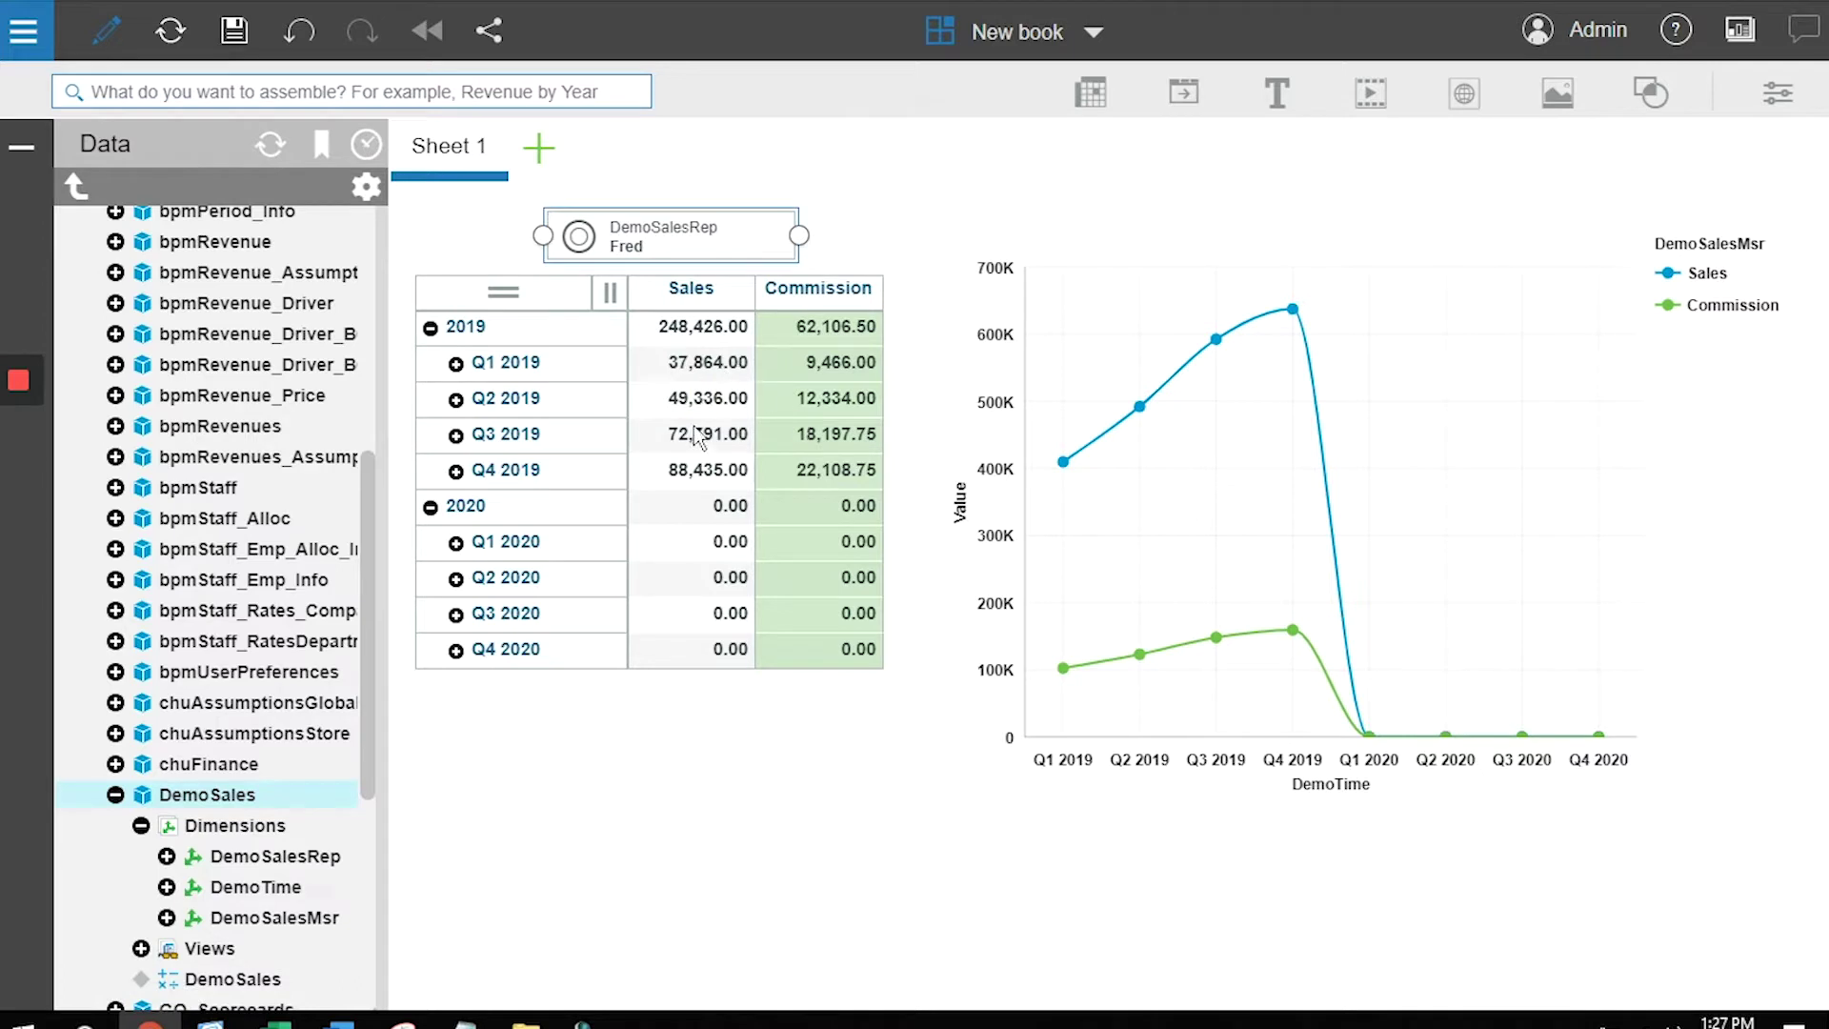
click(662, 249)
click(691, 424)
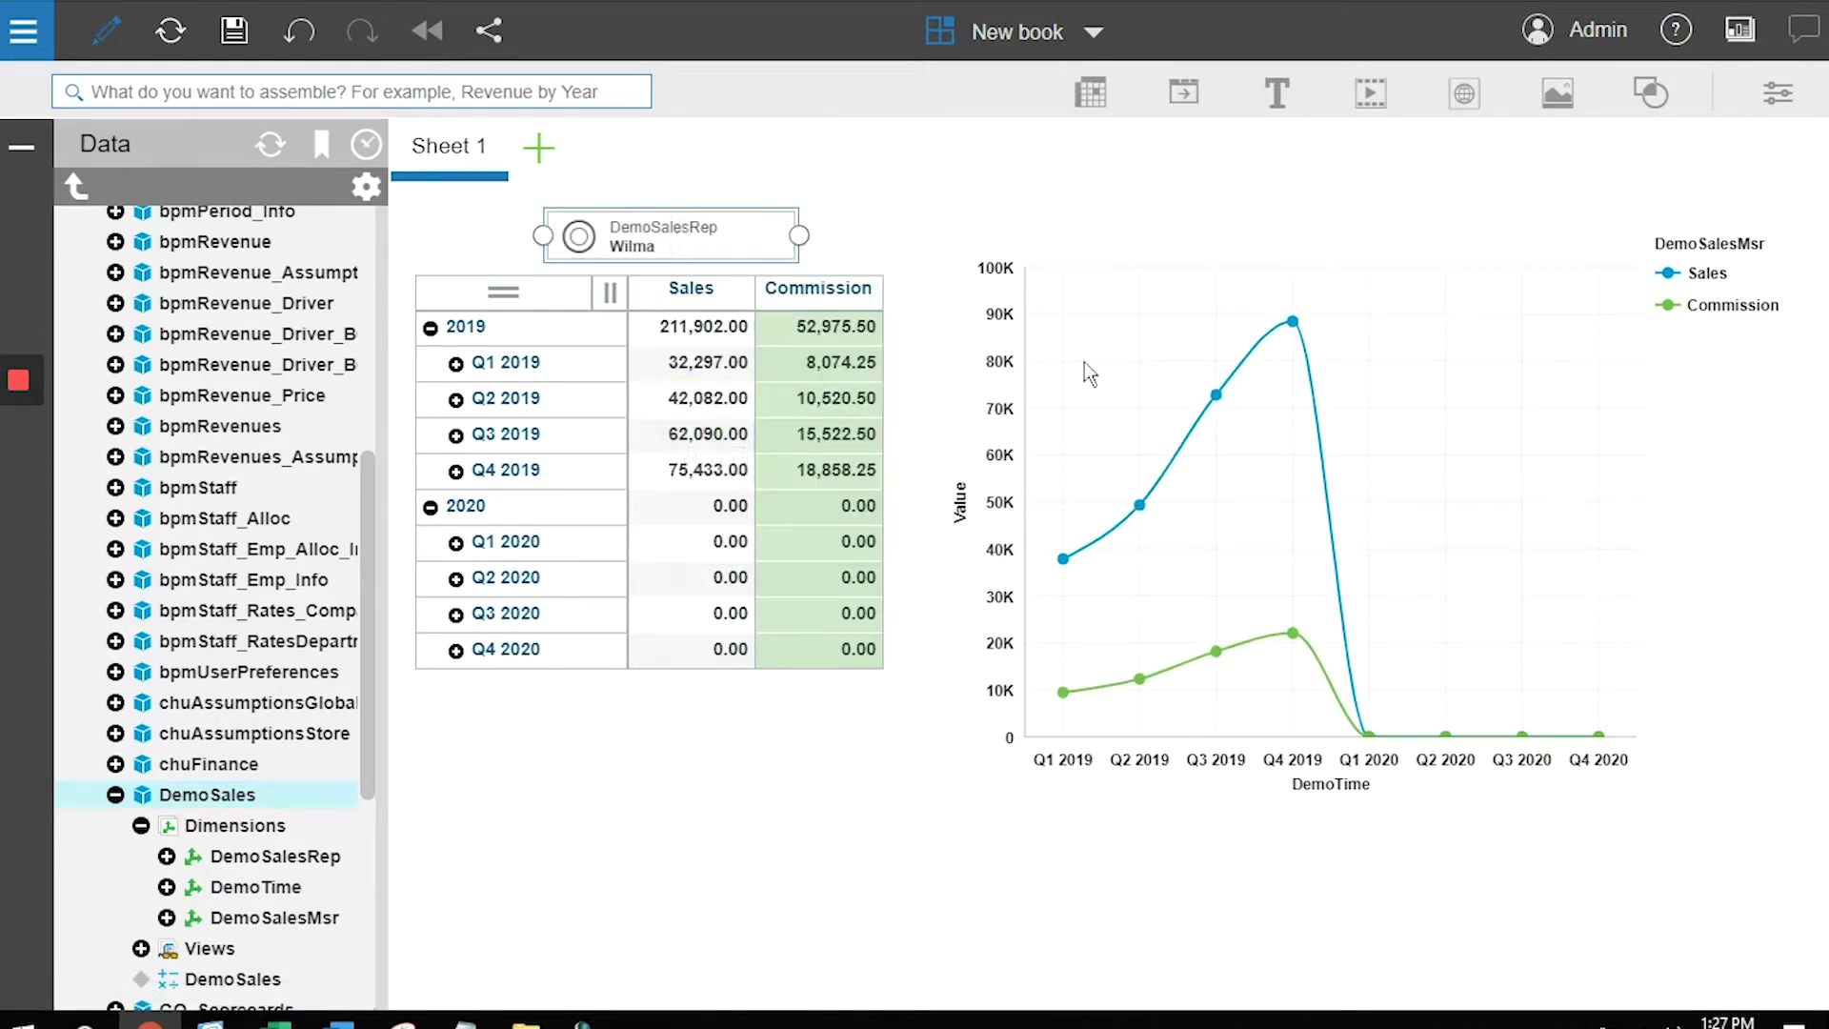
click(895, 211)
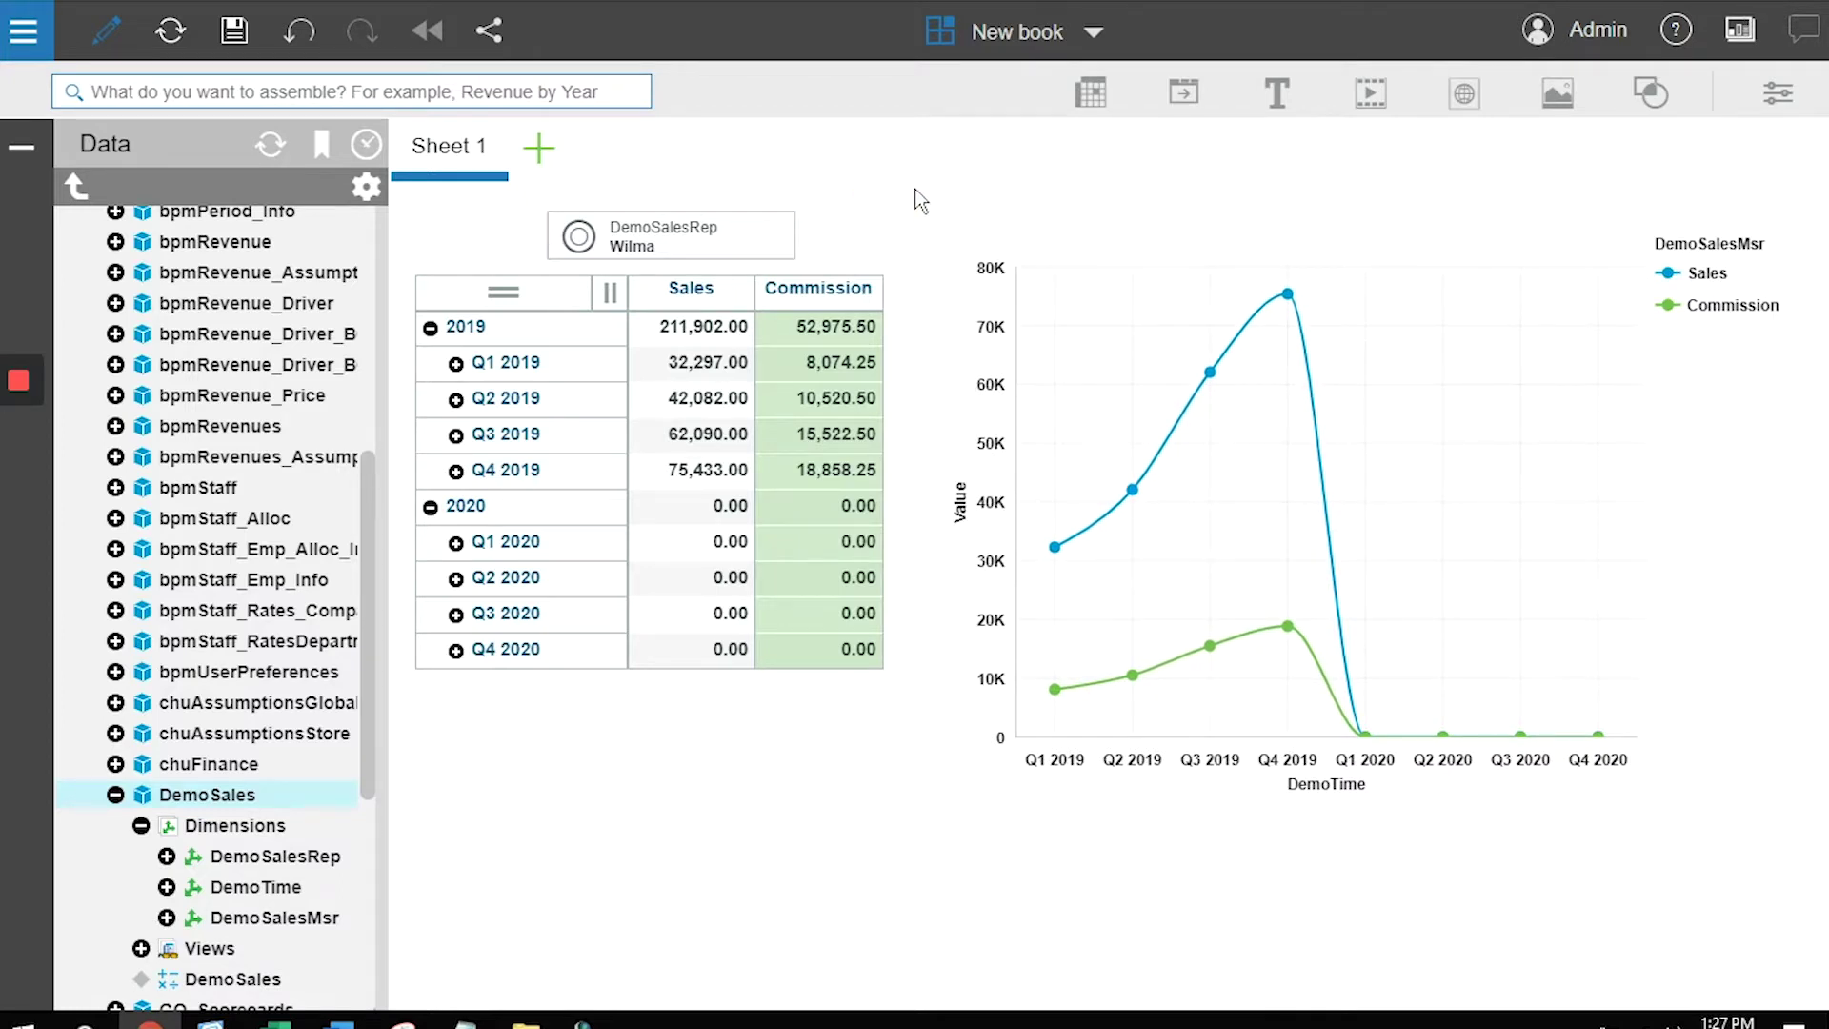
Step: Rename Sheet 1 to 'Sales rep analysis'
click(434, 153)
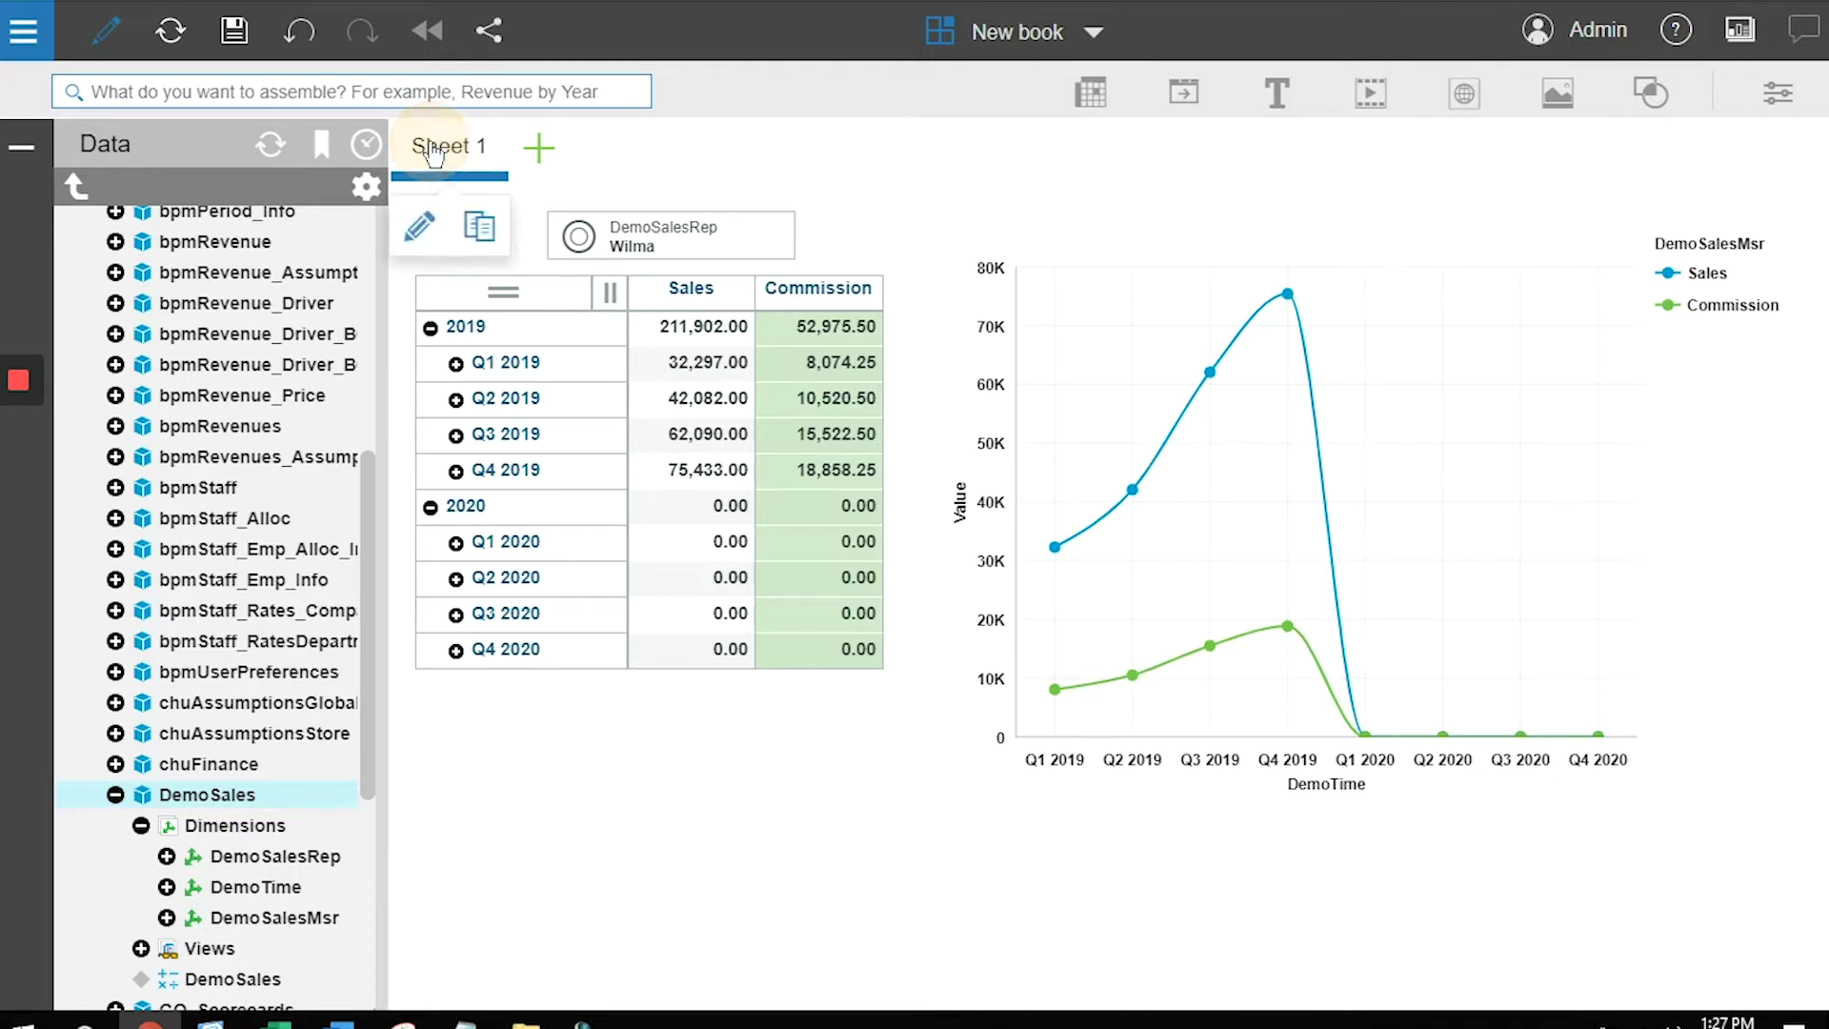
click(419, 227)
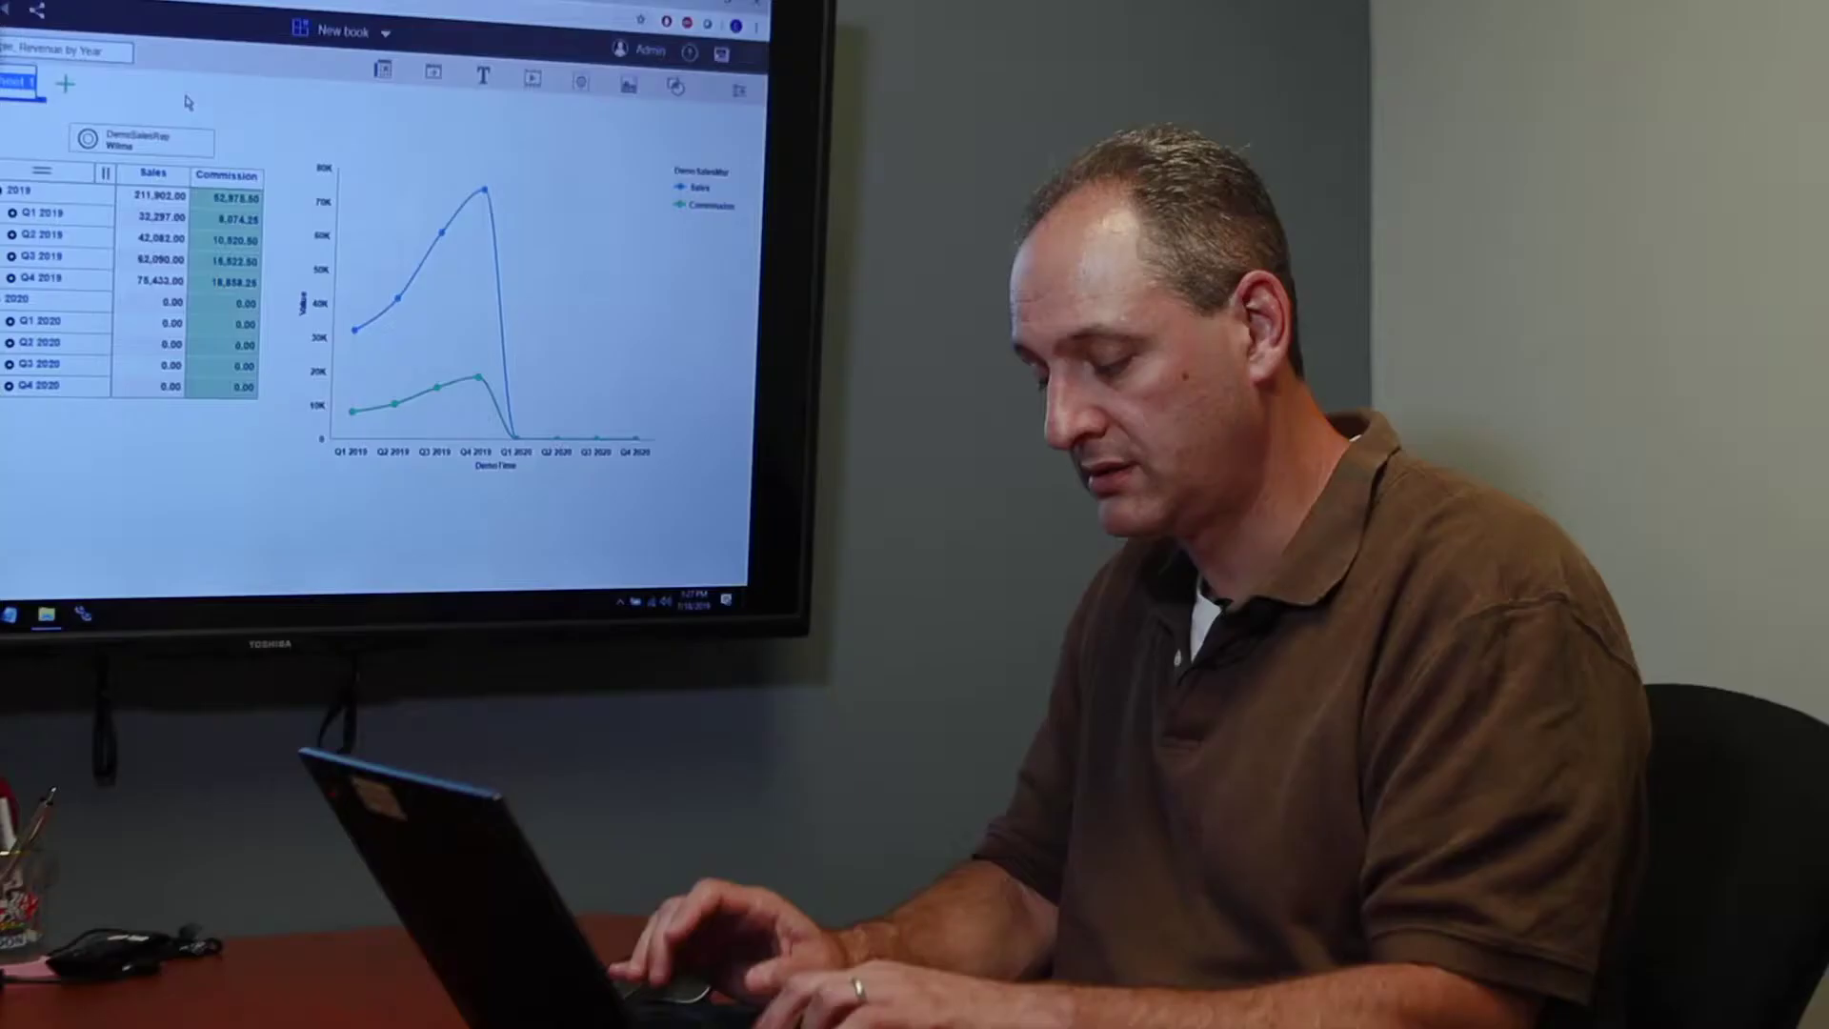
text(Sales Rep An)
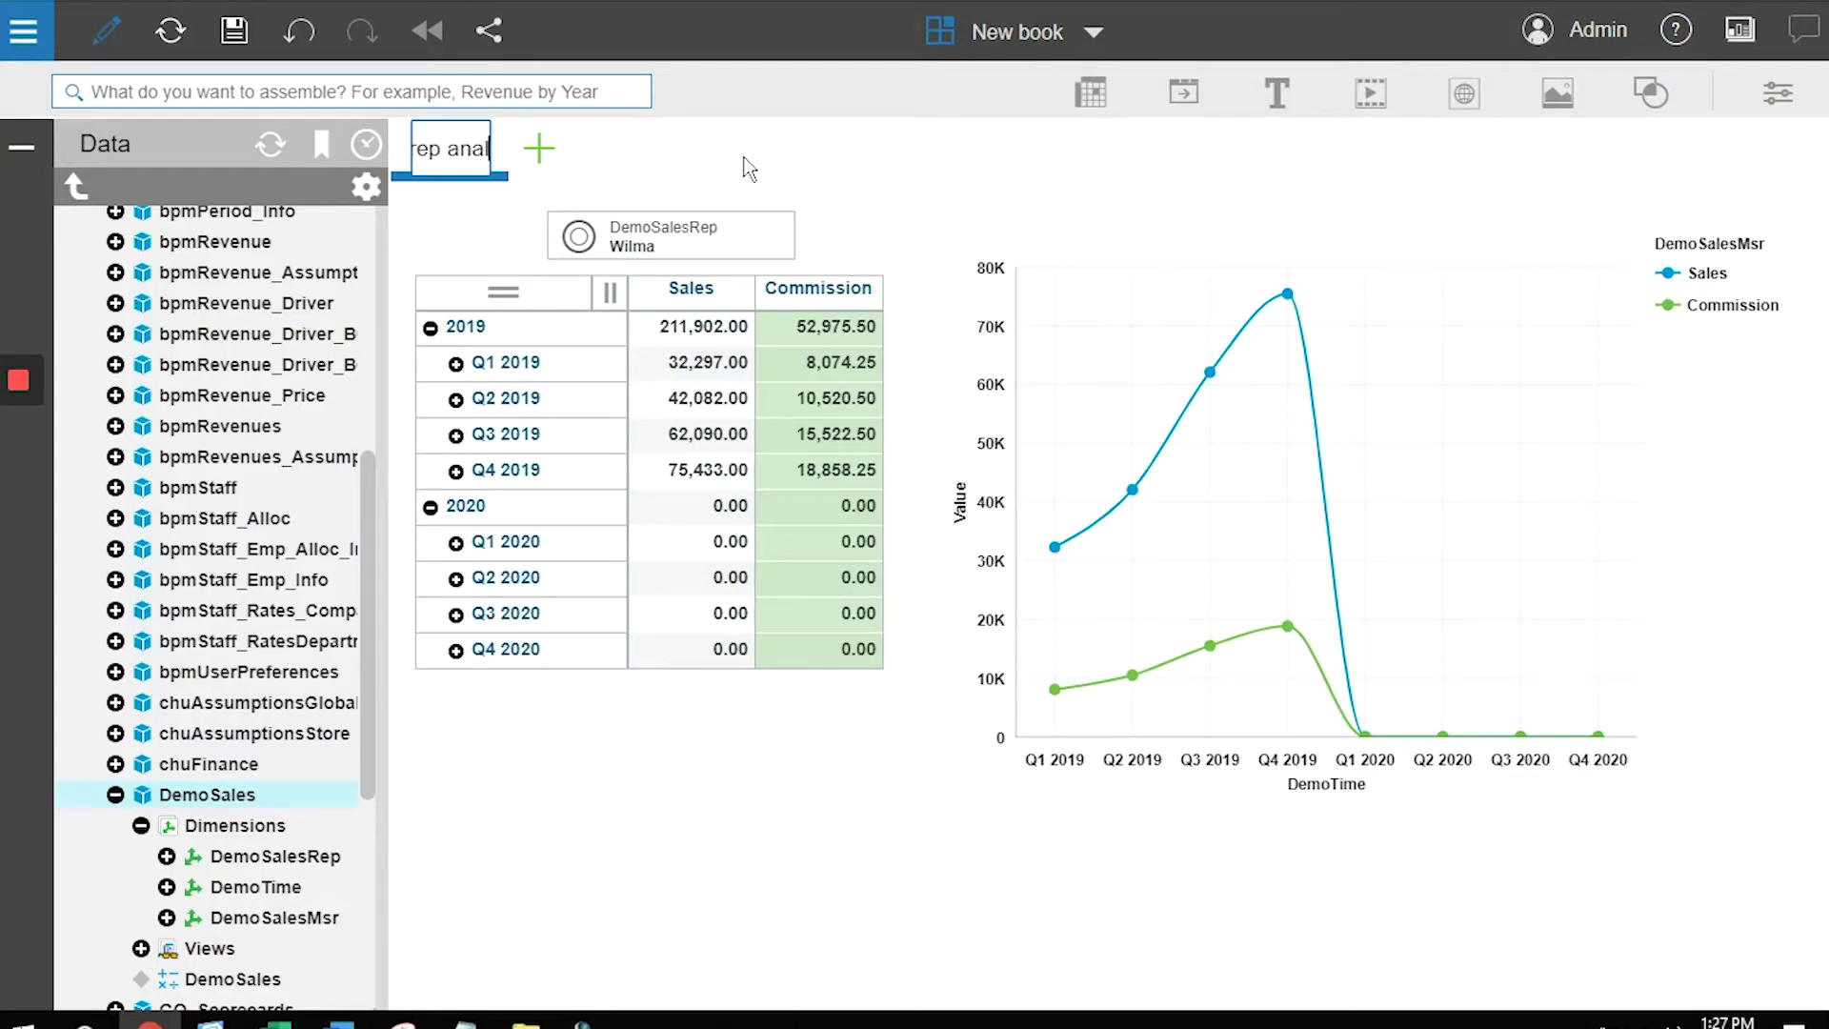
key(Return)
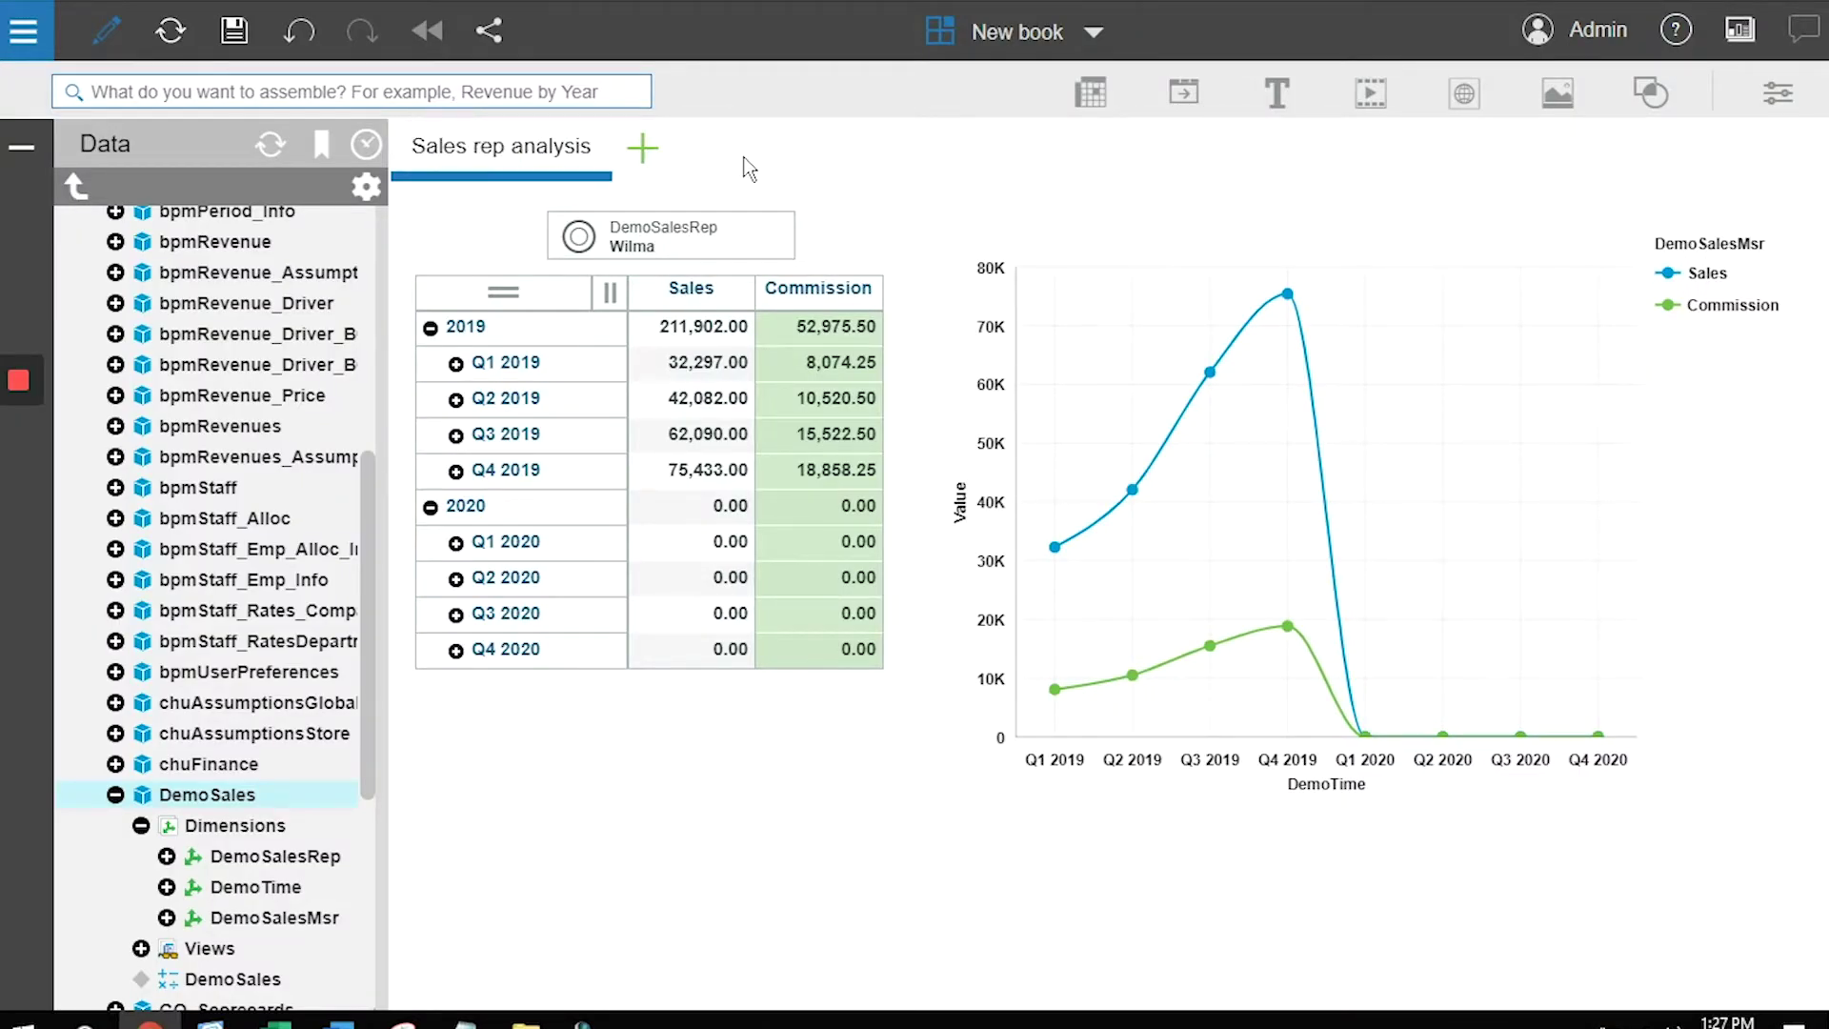